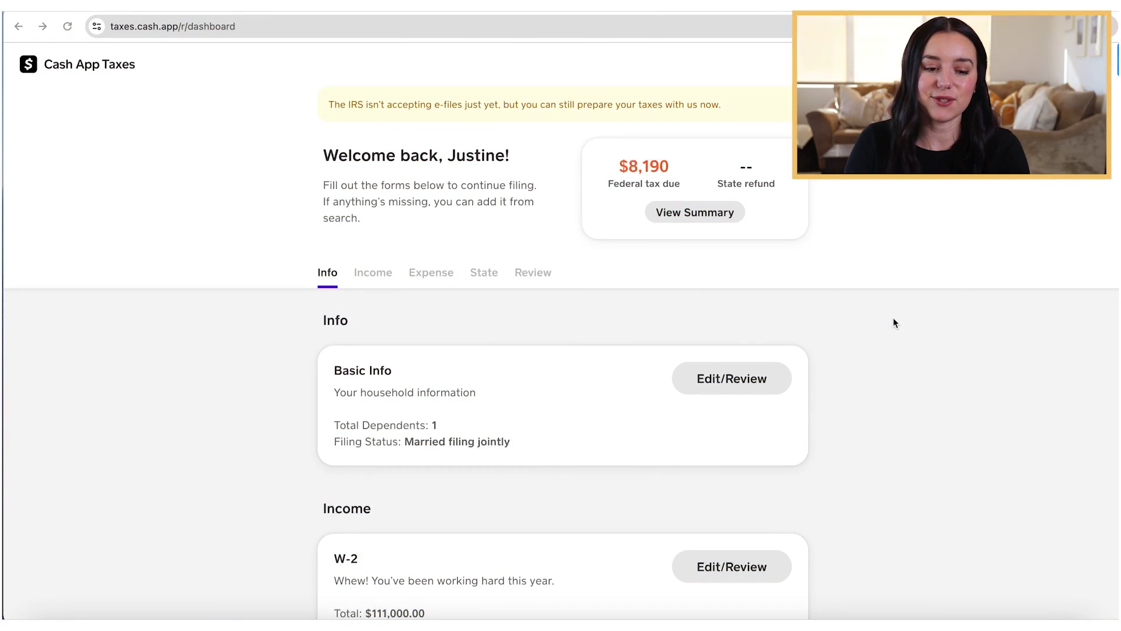
# Scroll down and back up through the Cash App Taxes dashboard overview
pyautogui.scroll(-5, 893, 323)
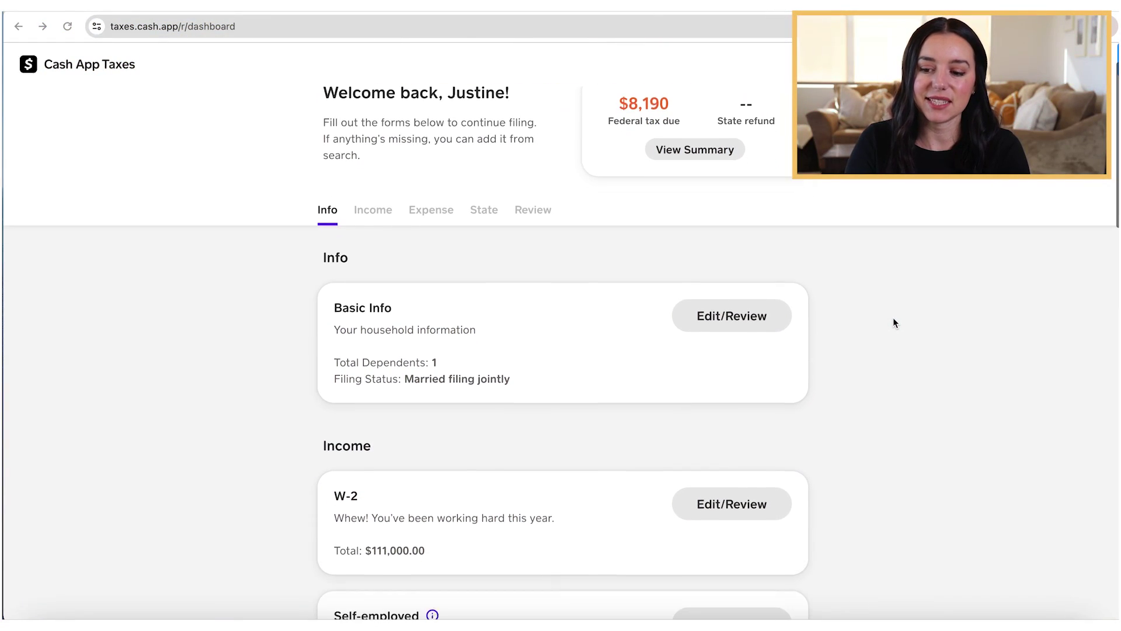
pyautogui.scroll(-5, 893, 322)
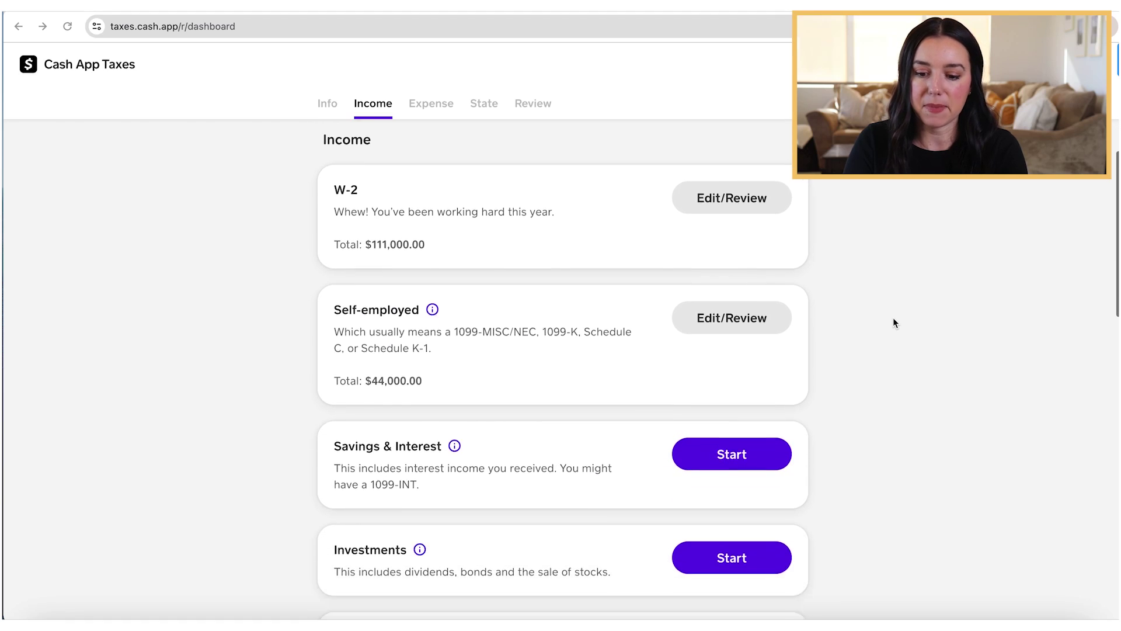
pyautogui.scroll(-4, 893, 322)
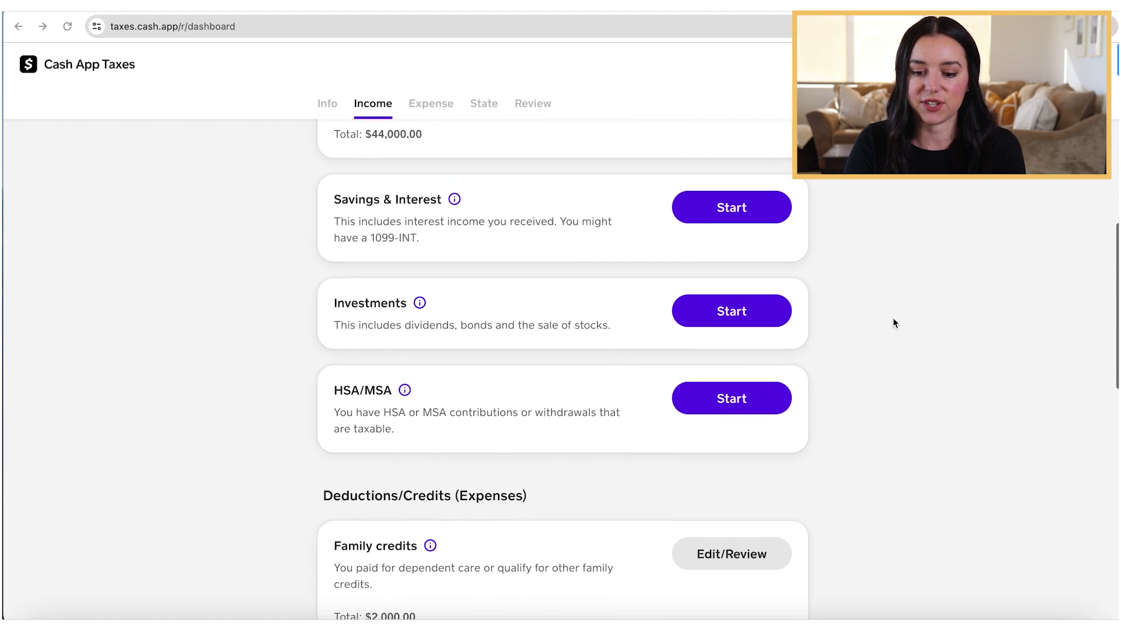
pyautogui.scroll(-5, 894, 322)
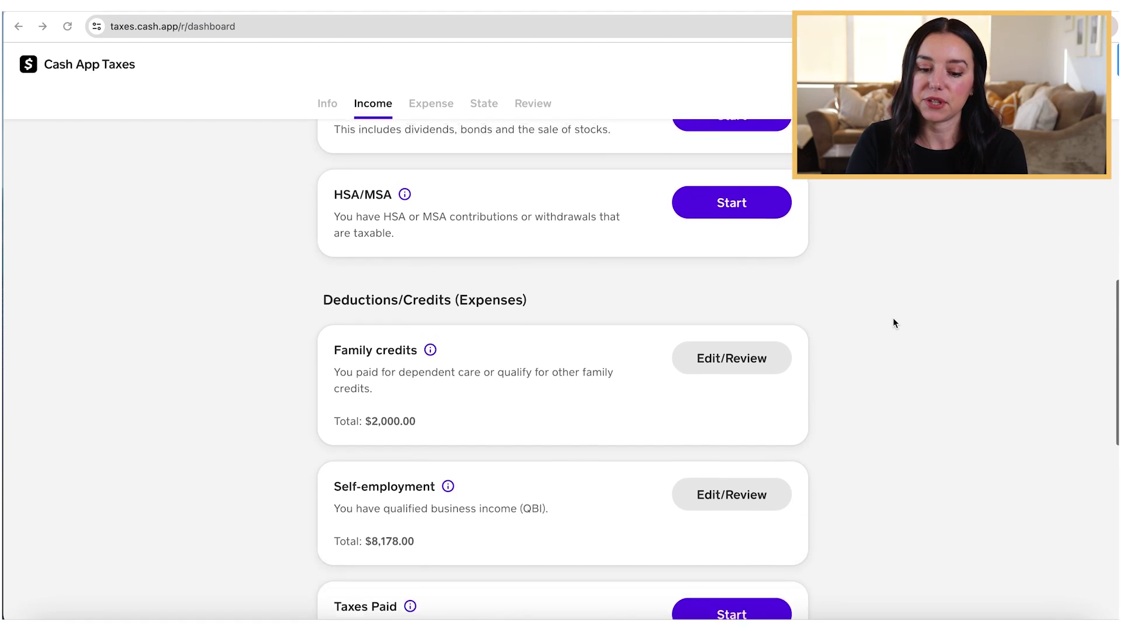
pyautogui.scroll(-1, 894, 322)
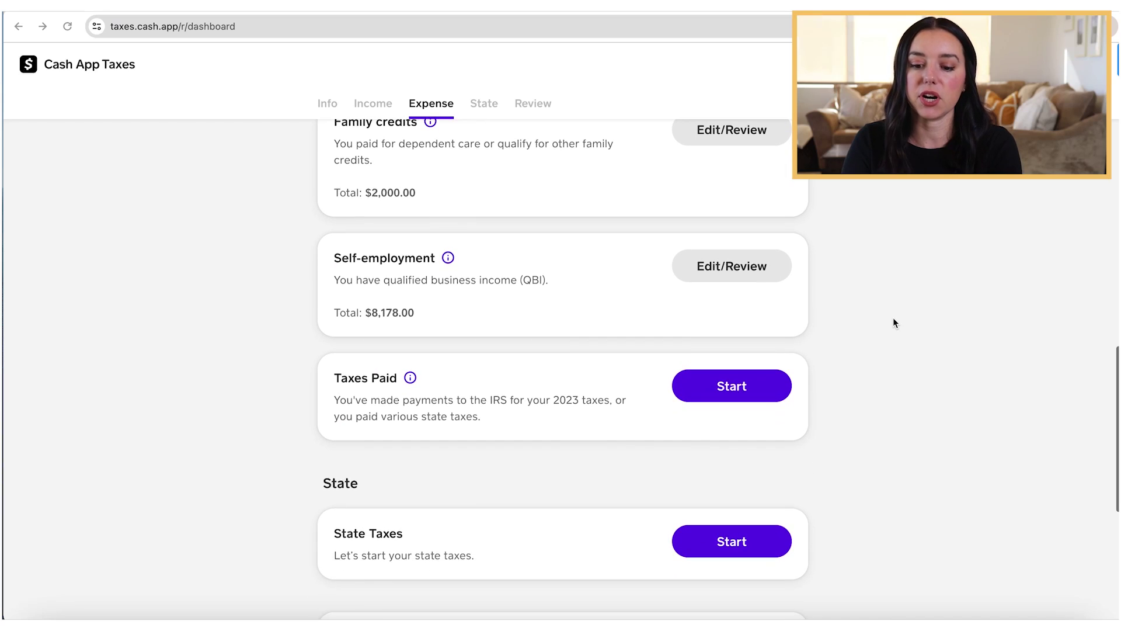
pyautogui.scroll(-3, 893, 321)
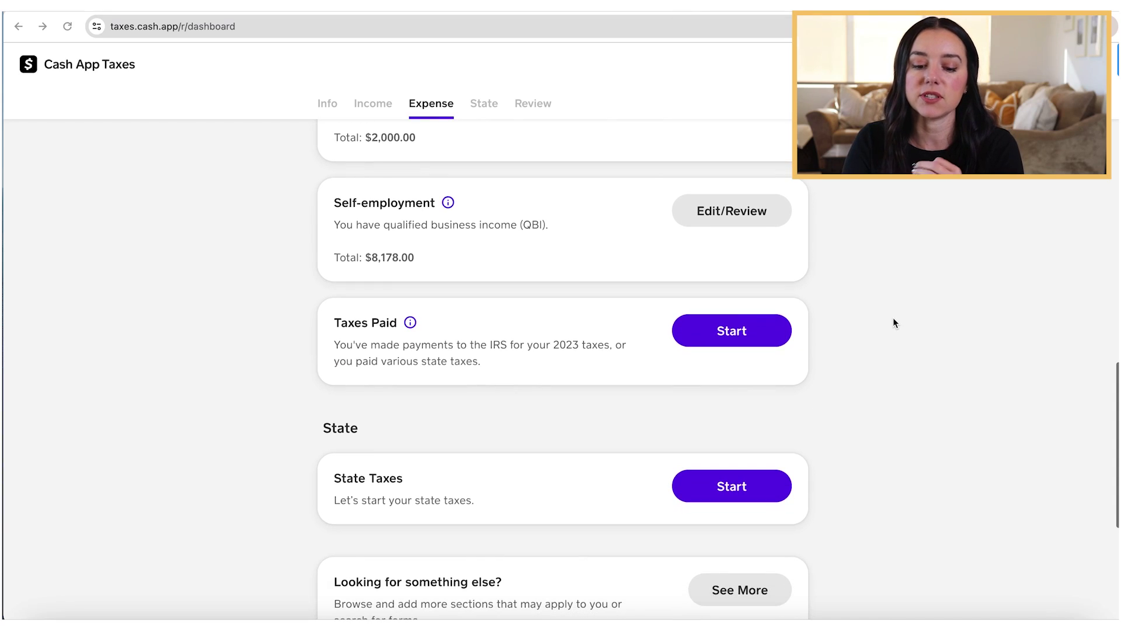
pyautogui.scroll(-2, 893, 323)
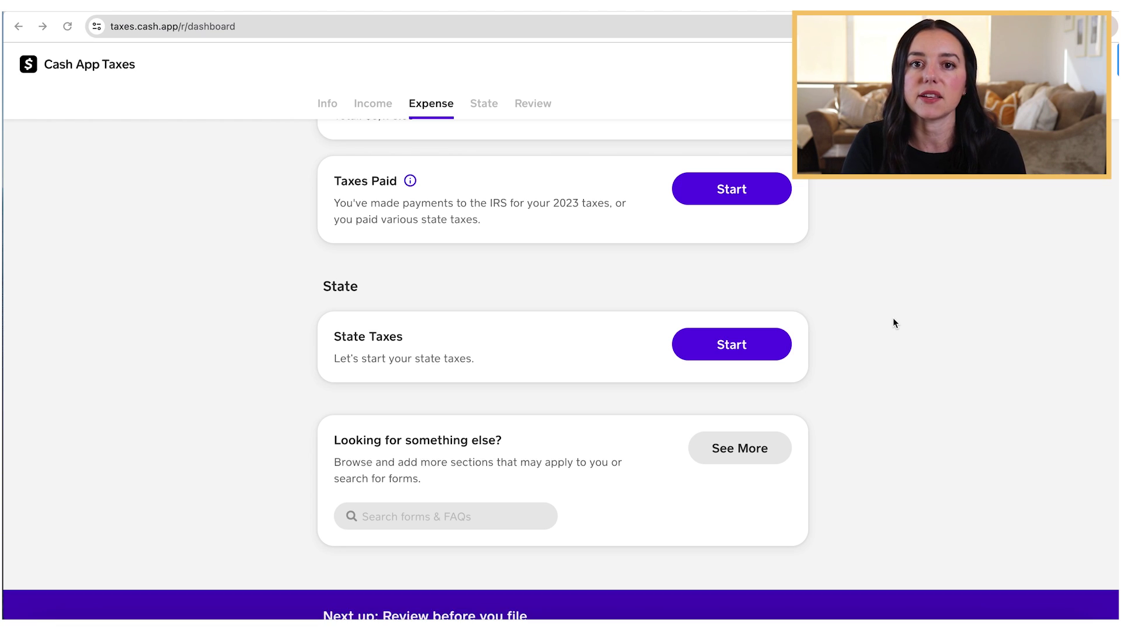
pyautogui.scroll(1, 893, 322)
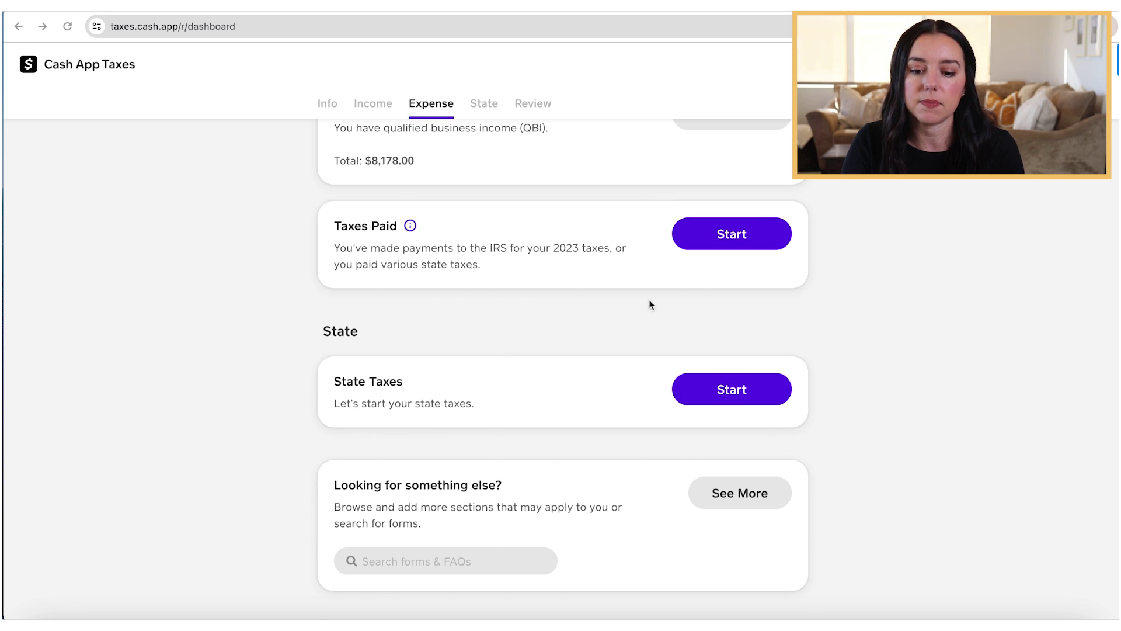
pyautogui.scroll(10, 838, 380)
pyautogui.scroll(5, 838, 380)
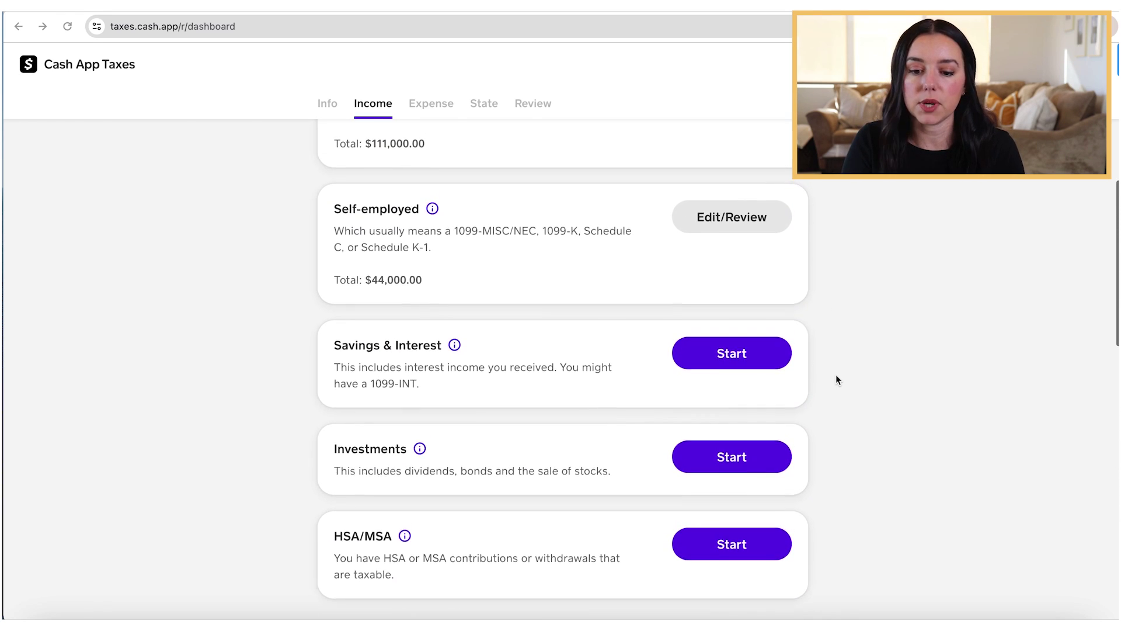
pyautogui.scroll(8, 838, 380)
pyautogui.scroll(3, 835, 379)
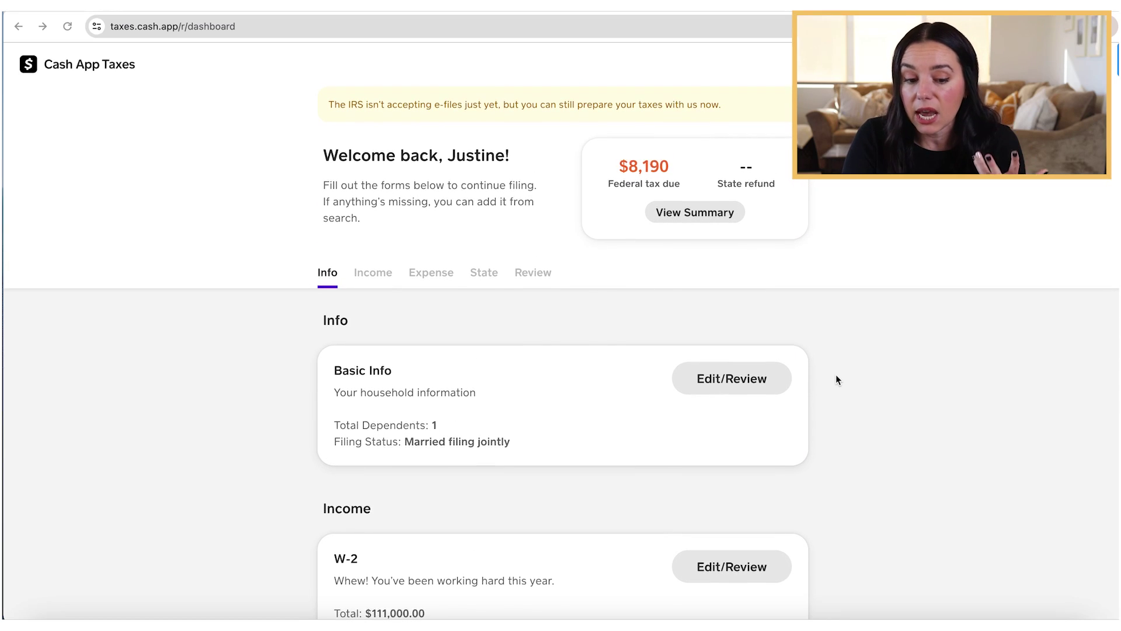
# Jump between the dashboard's Income, Deductions & Credits, State and Info sections
pyautogui.click(371, 274)
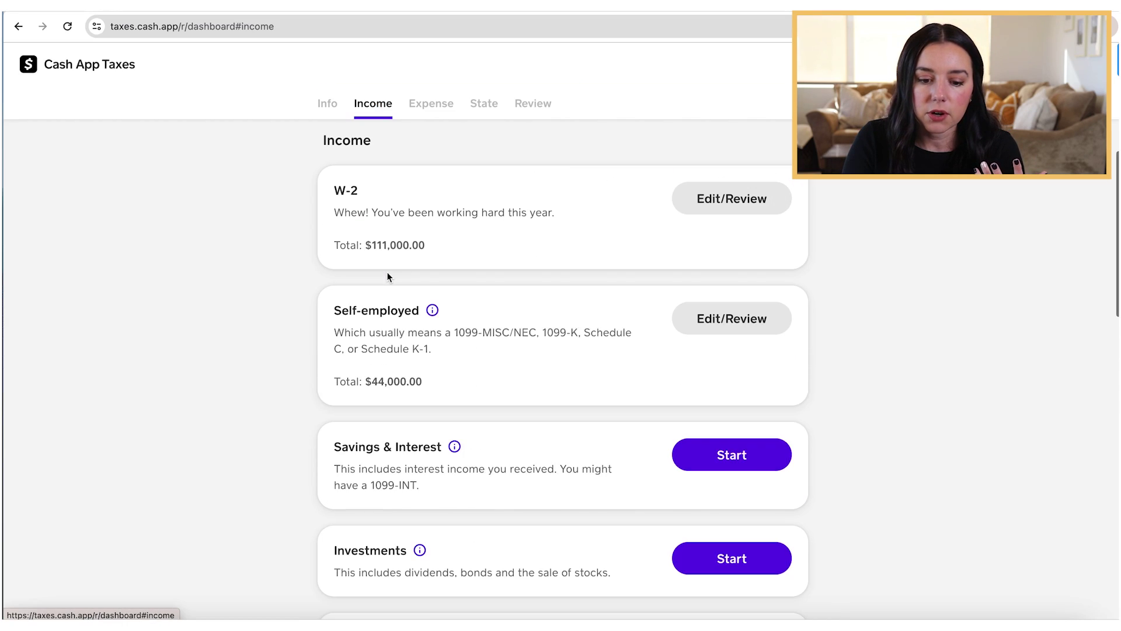
pyautogui.click(435, 110)
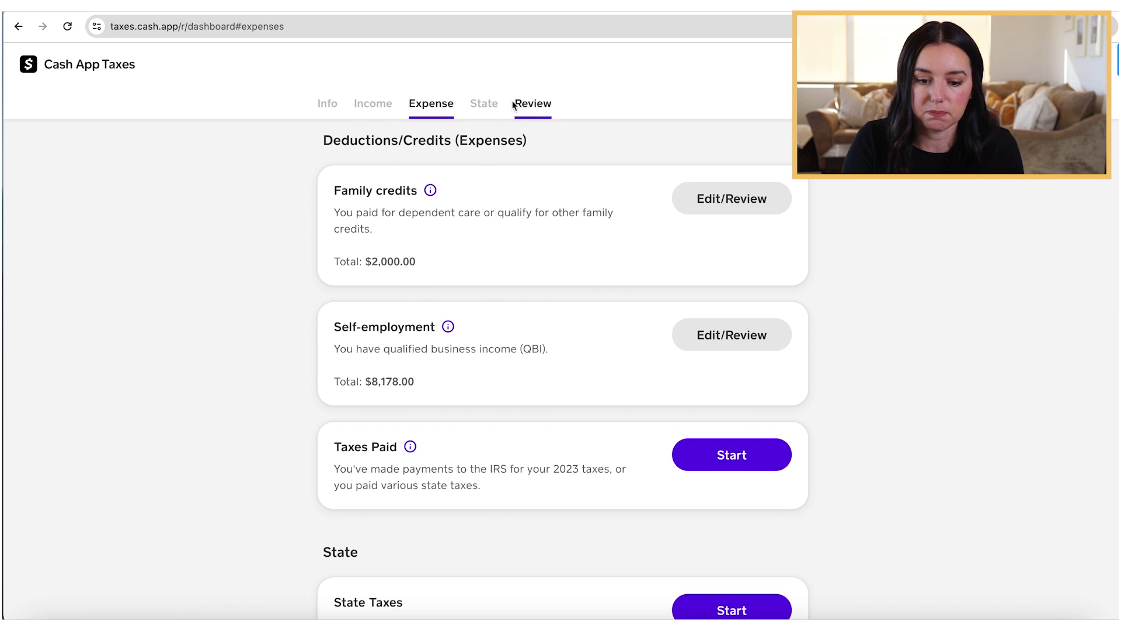
pyautogui.click(494, 109)
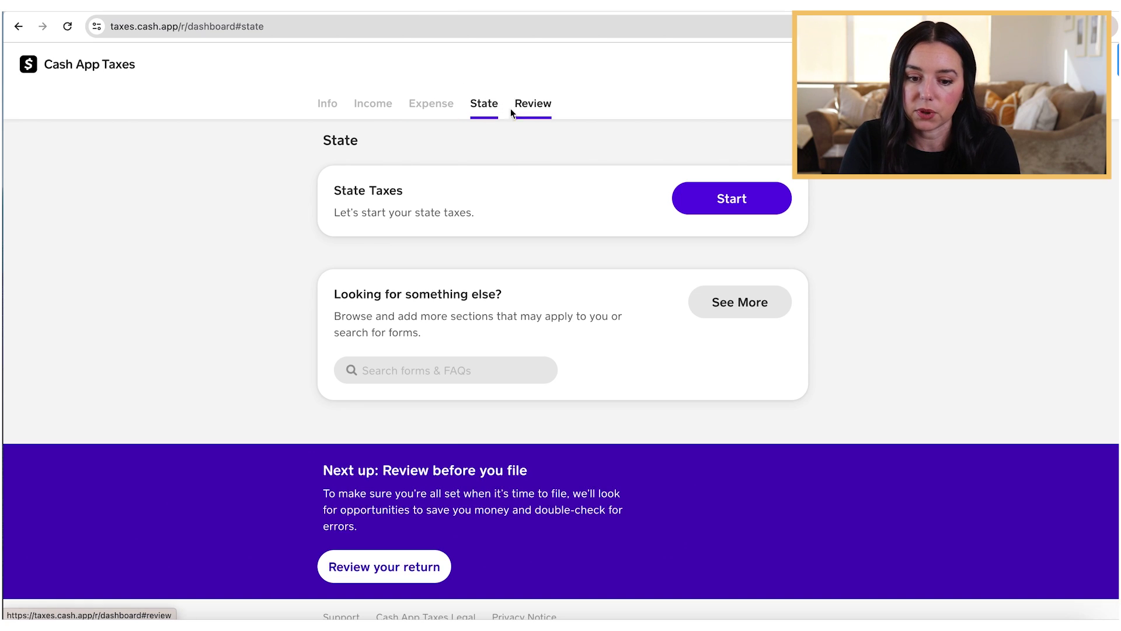
pyautogui.click(362, 109)
pyautogui.click(325, 106)
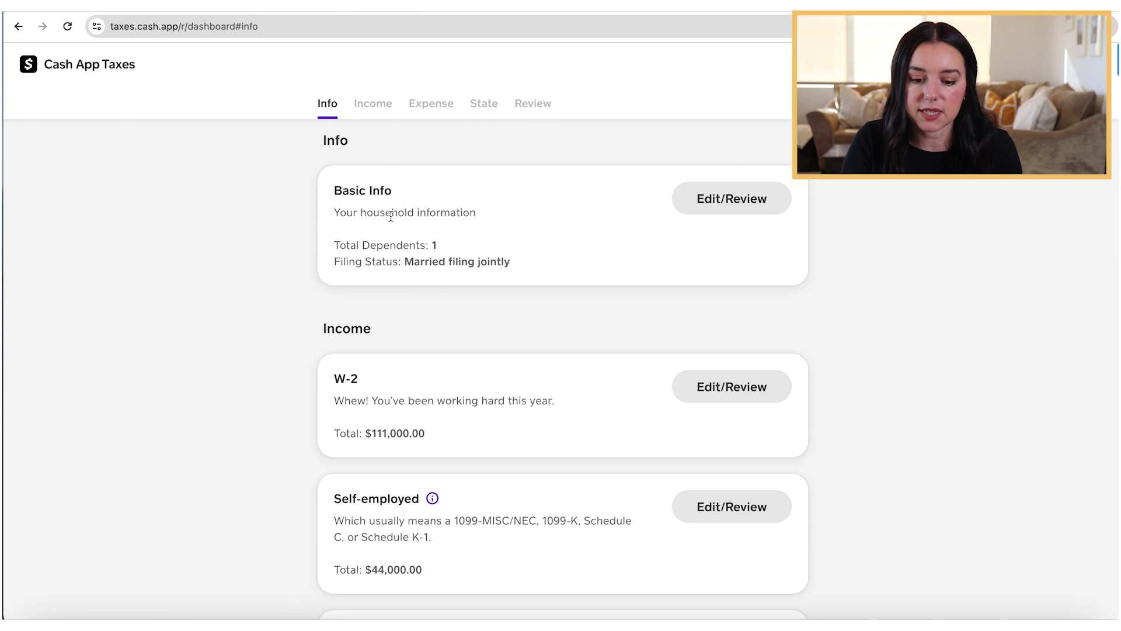
pyautogui.scroll(-2, 496, 361)
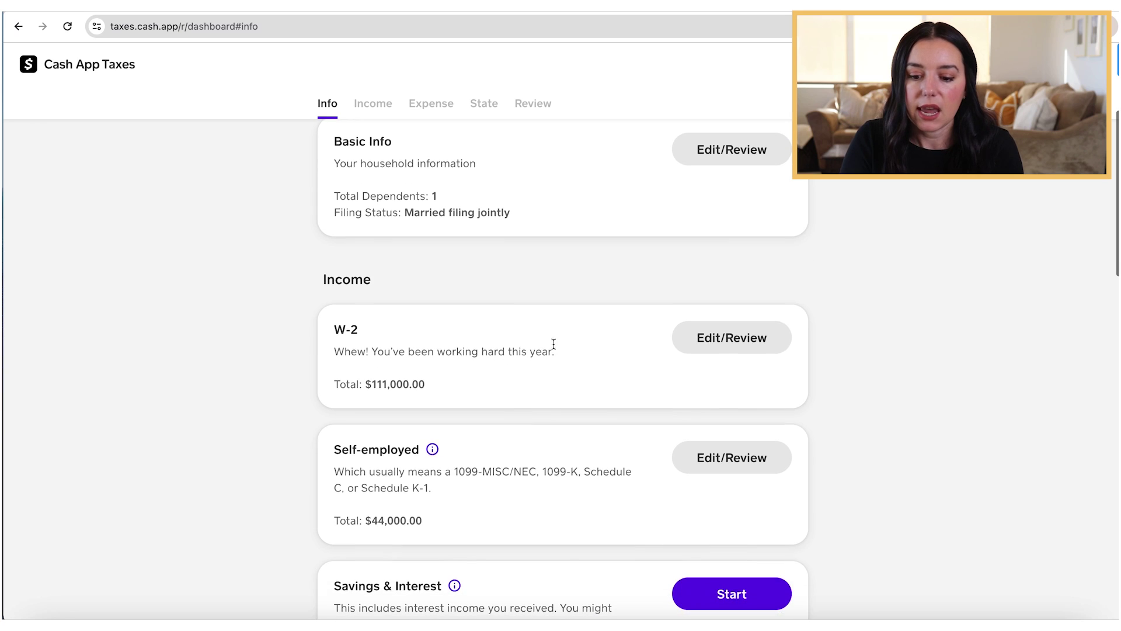
# Open the Vance Refrigeration W-2 for editing from the W-2 review list
pyautogui.click(778, 346)
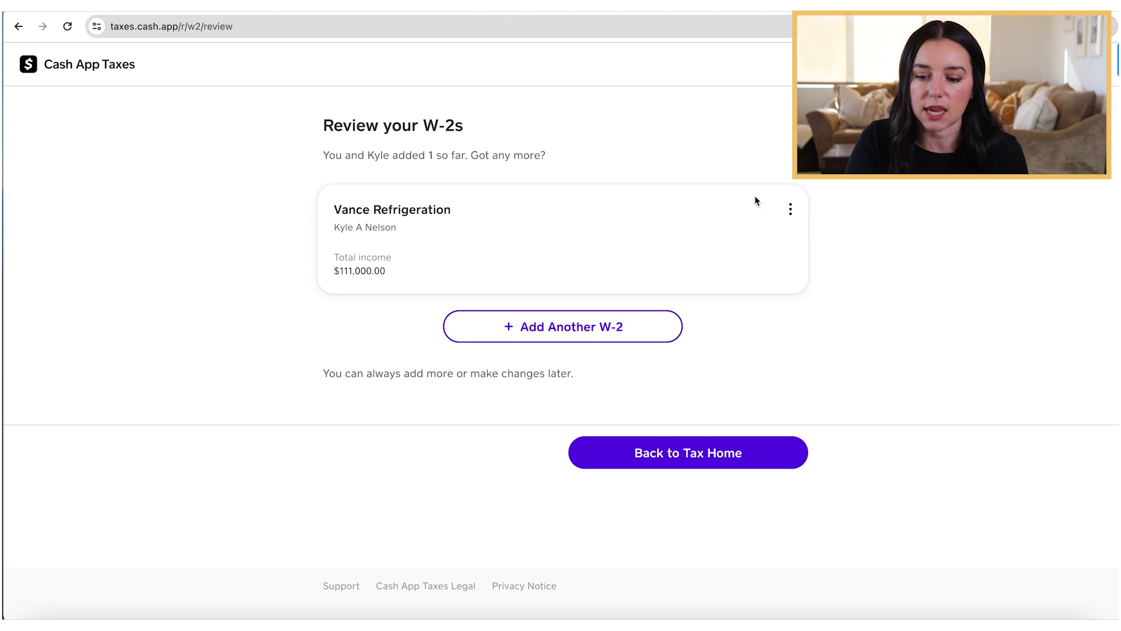
pyautogui.click(790, 212)
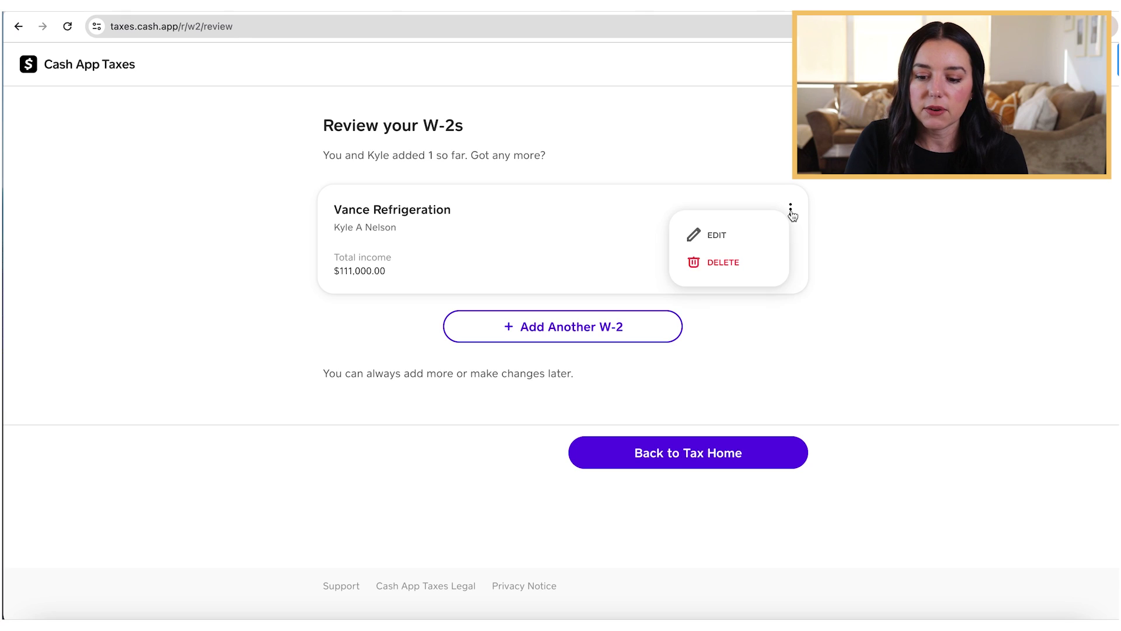
pyautogui.click(734, 240)
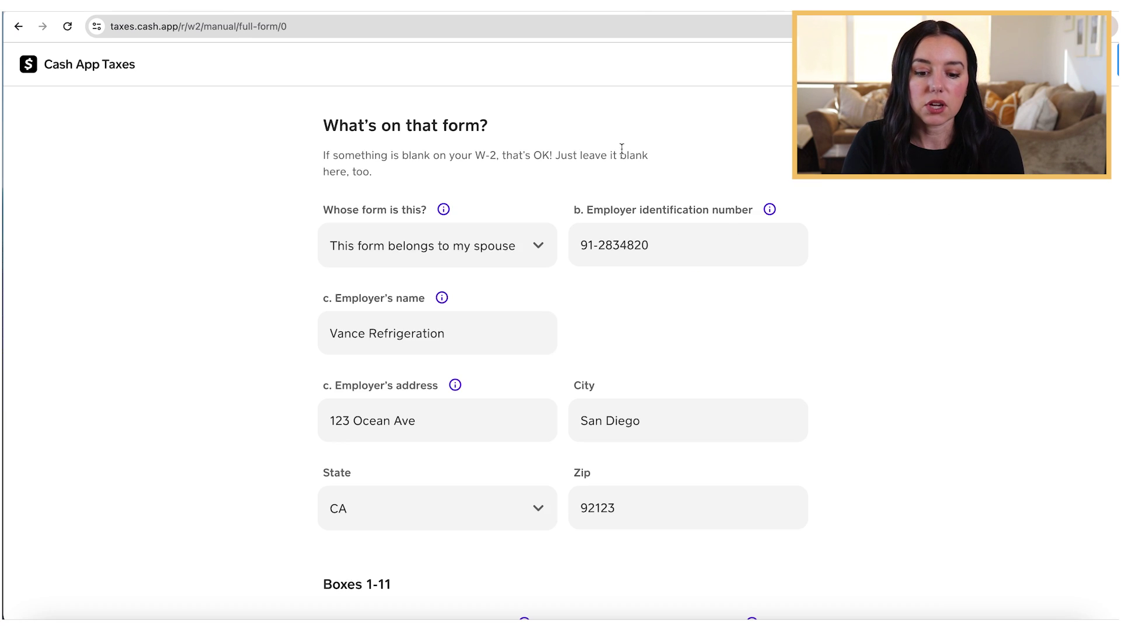
# Check the W-2 boxes, including box 4 Social Security and box 6 Medicare tax, and save unchanged
pyautogui.scroll(-1, 675, 305)
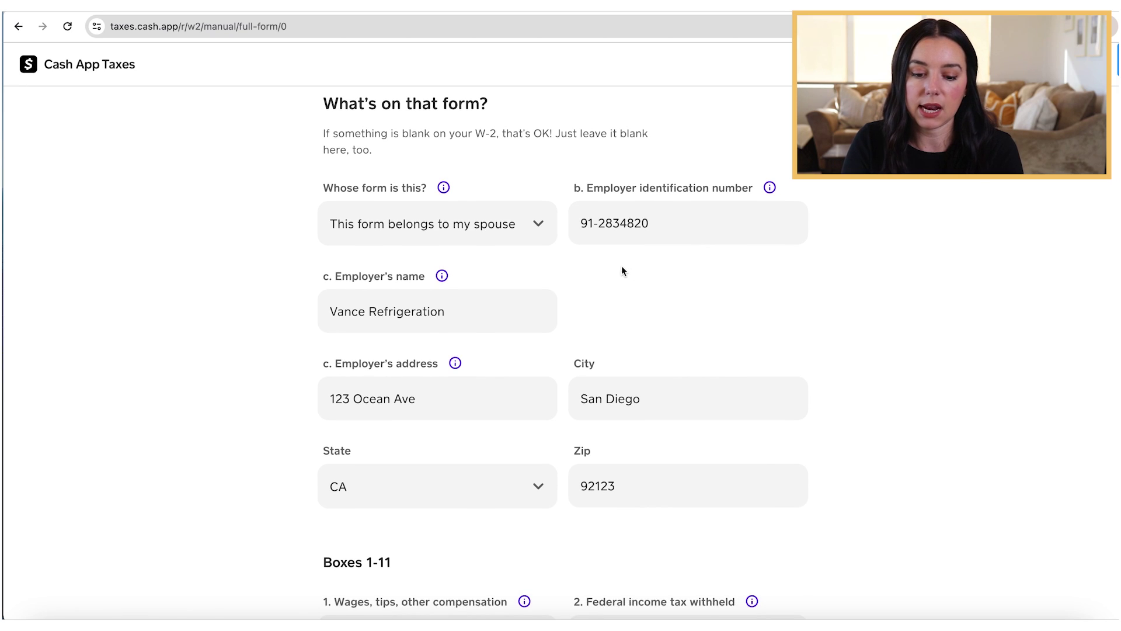
pyautogui.scroll(-3, 611, 290)
pyautogui.scroll(-6, 611, 291)
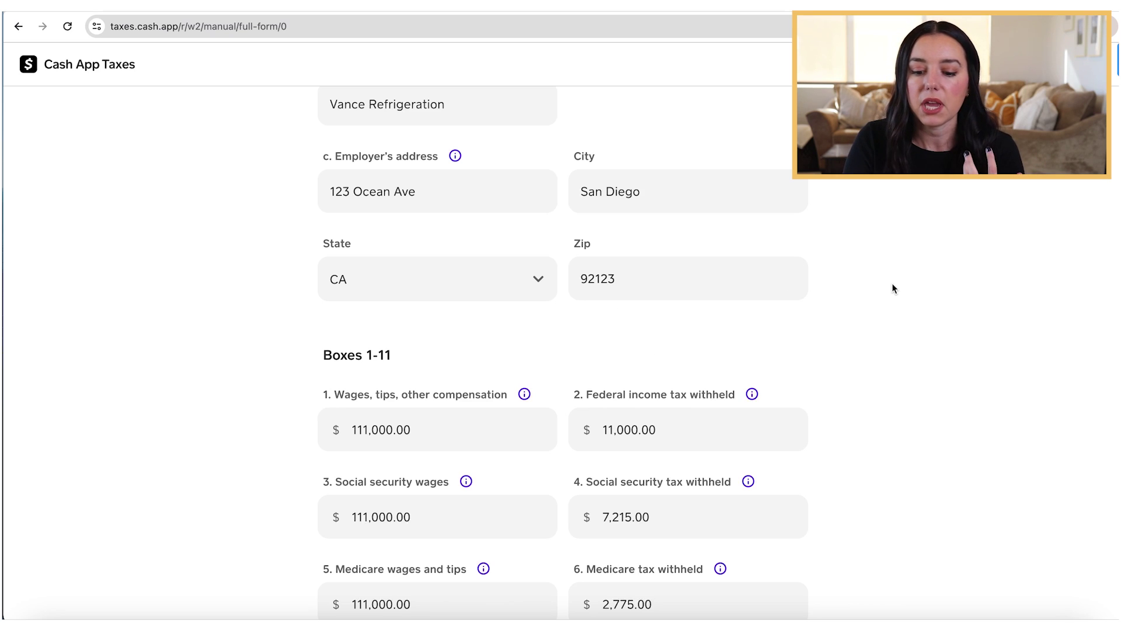
pyautogui.scroll(-8, 892, 286)
pyautogui.scroll(-8, 892, 284)
pyautogui.scroll(-3, 891, 288)
pyautogui.scroll(10, 893, 288)
pyautogui.click(654, 255)
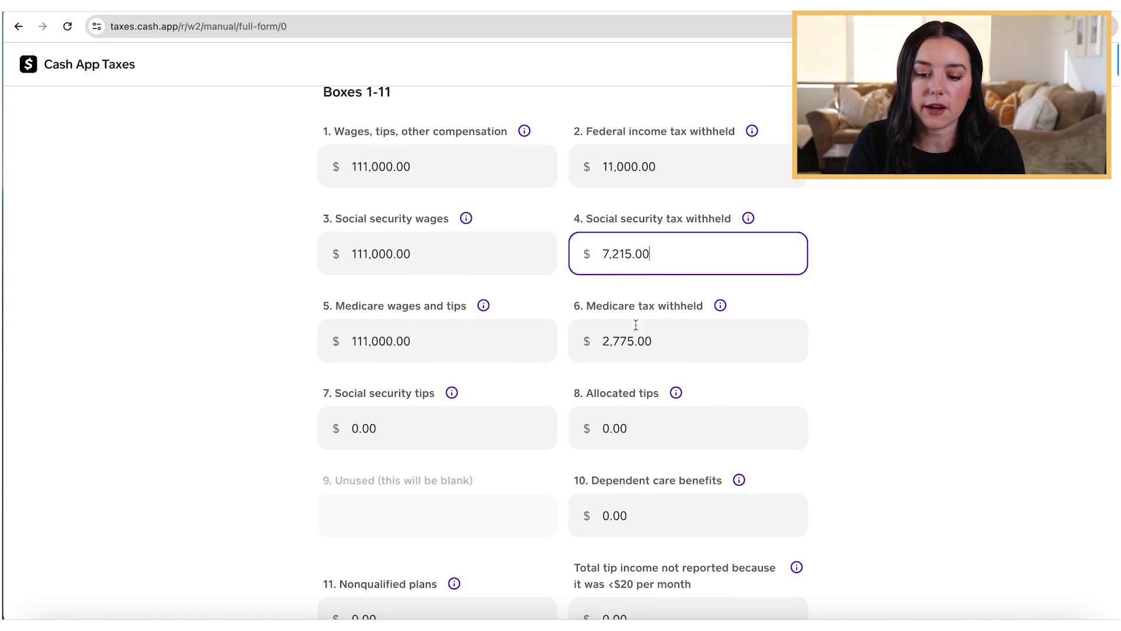
pyautogui.moveTo(595, 306); pyautogui.dragTo(660, 313)
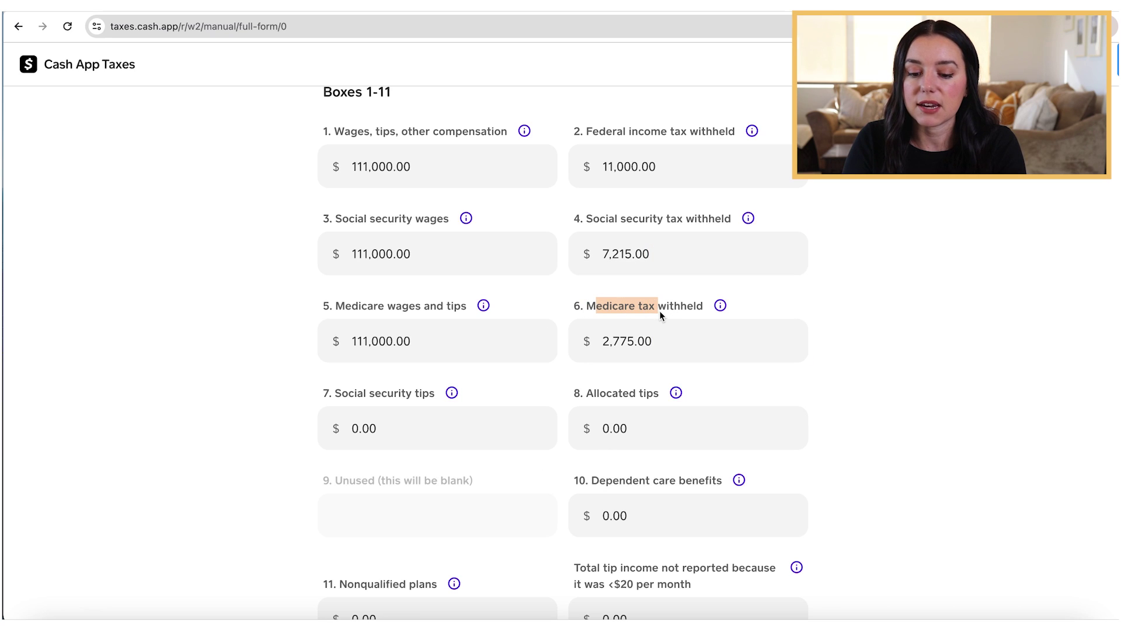
pyautogui.click(677, 330)
pyautogui.scroll(-14, 677, 333)
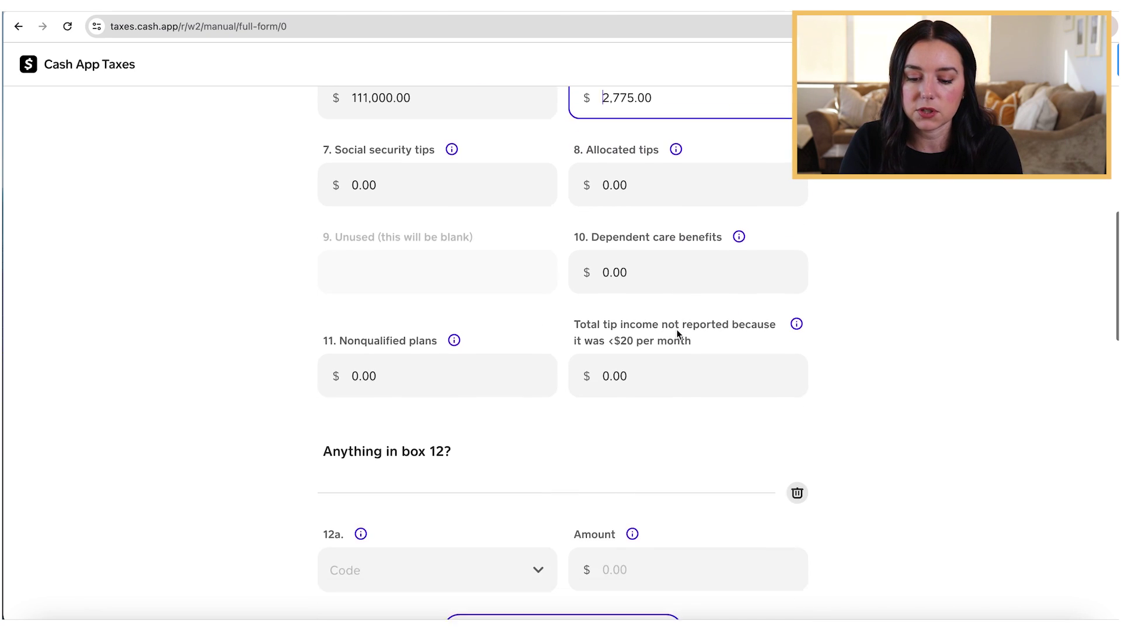
pyautogui.scroll(-2, 674, 337)
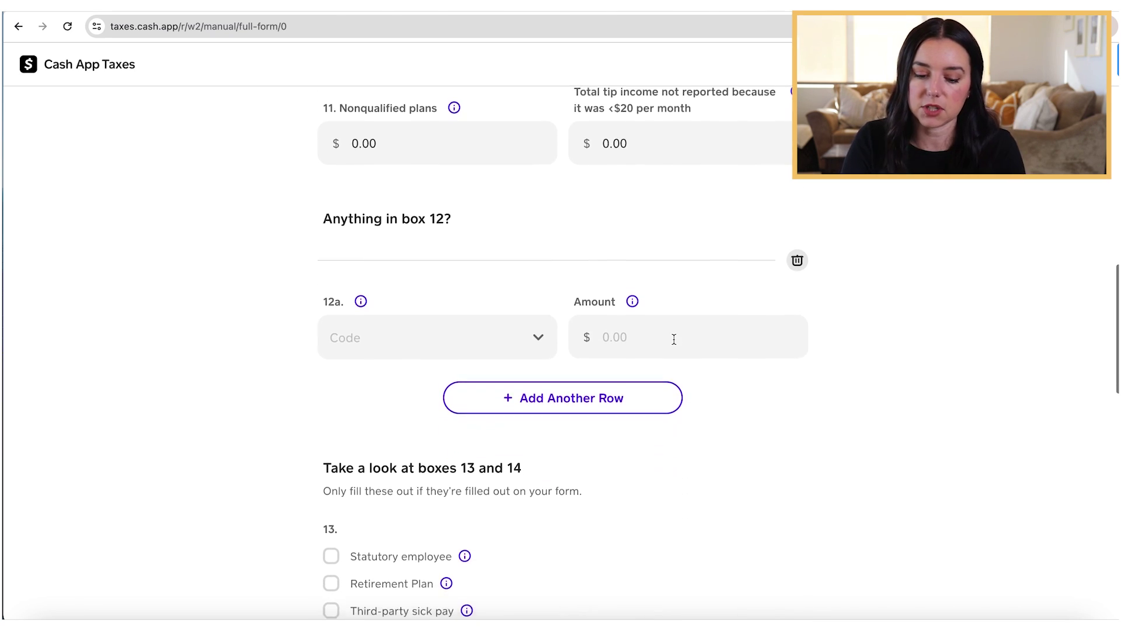
pyautogui.scroll(-4, 675, 344)
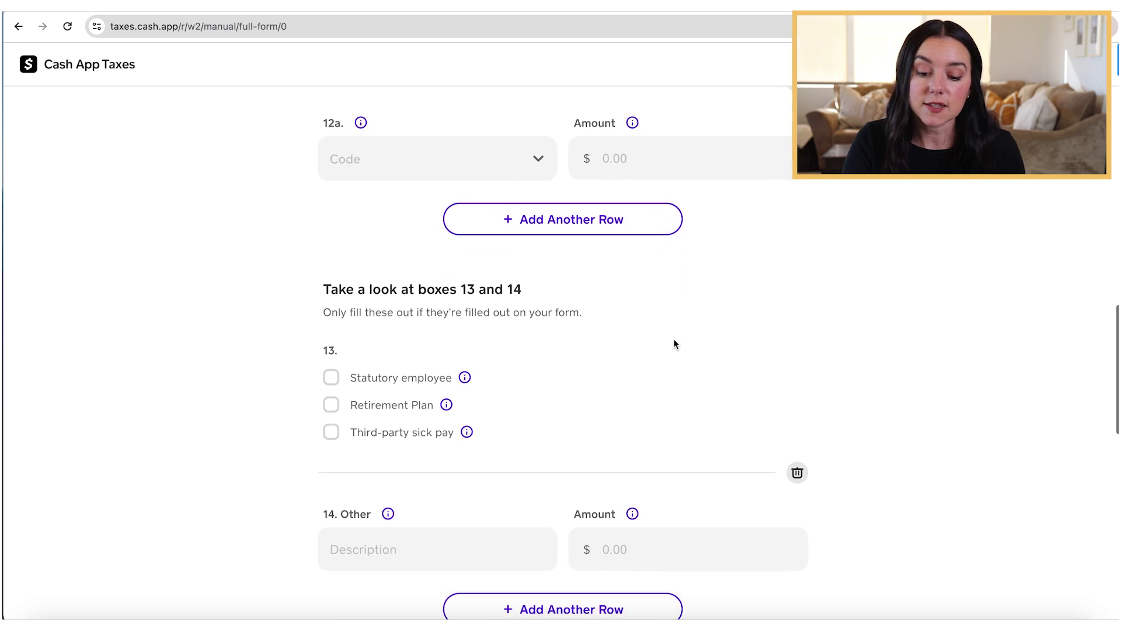
pyautogui.scroll(-3, 675, 344)
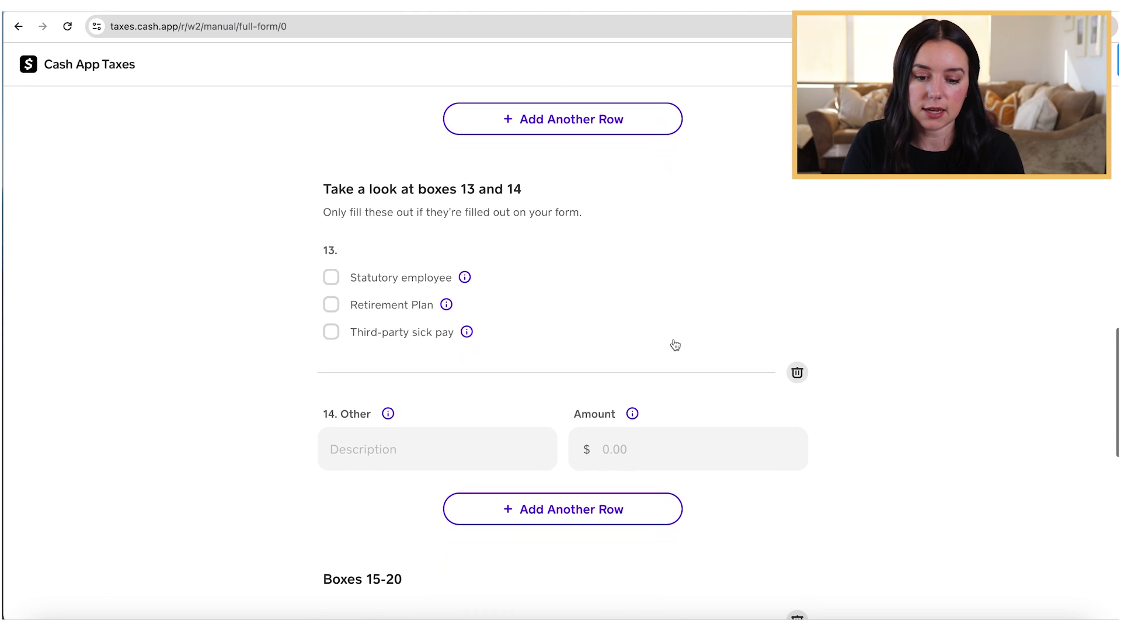
pyautogui.scroll(-12, 674, 341)
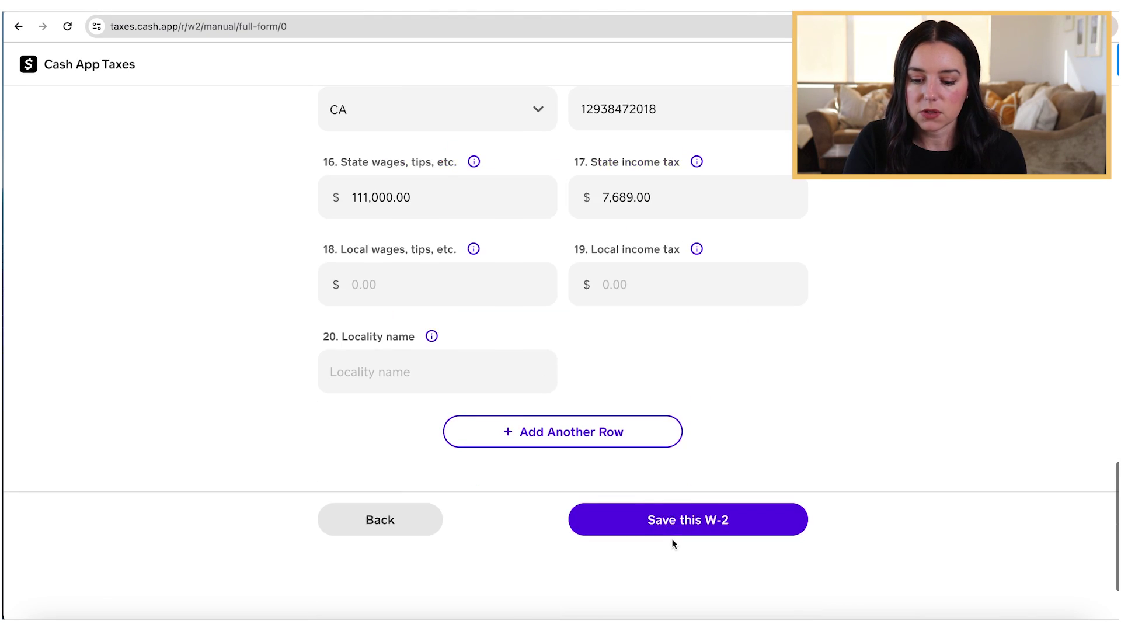
pyautogui.click(673, 519)
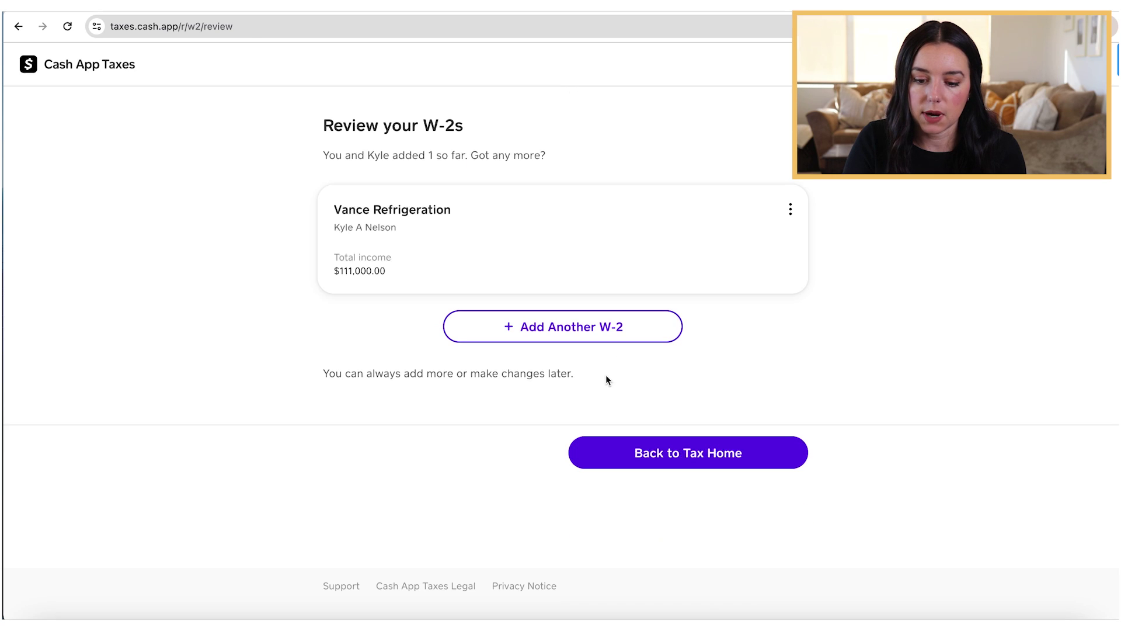
# Start another W-2, abandon it, and open the dashboard's Self-employed income explanation
pyautogui.click(589, 330)
pyautogui.click(498, 341)
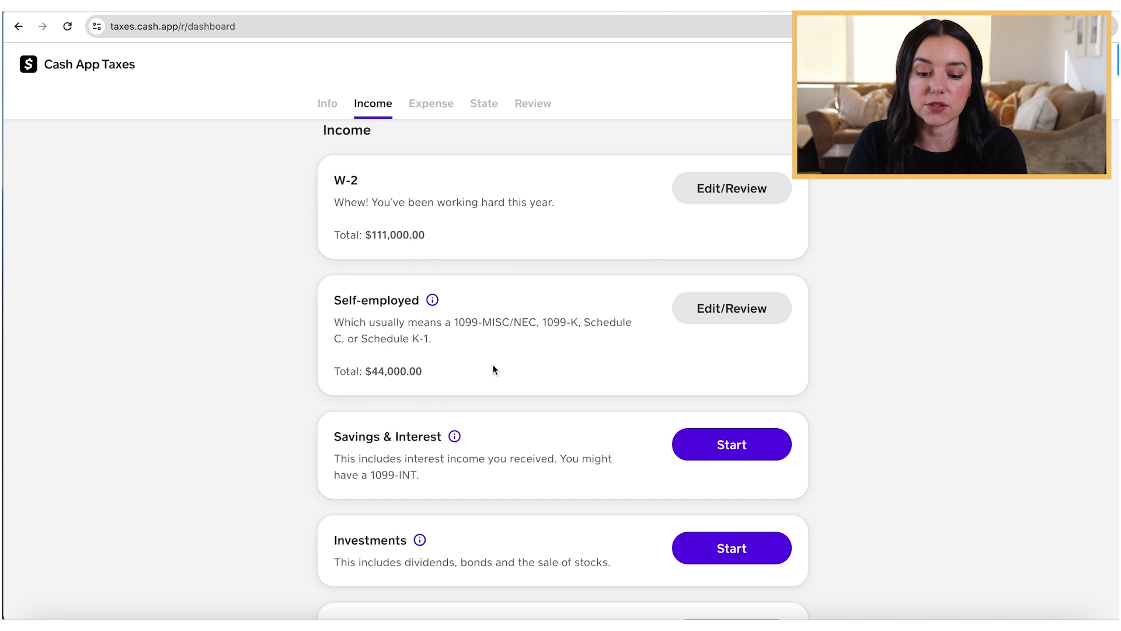
pyautogui.scroll(-1, 458, 339)
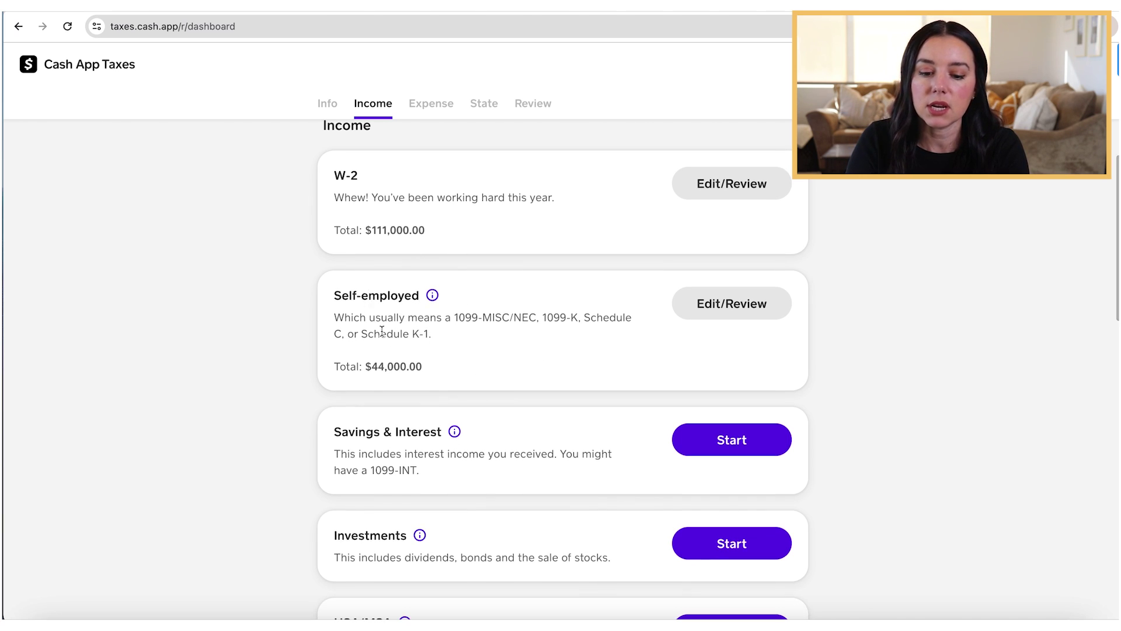
pyautogui.click(432, 296)
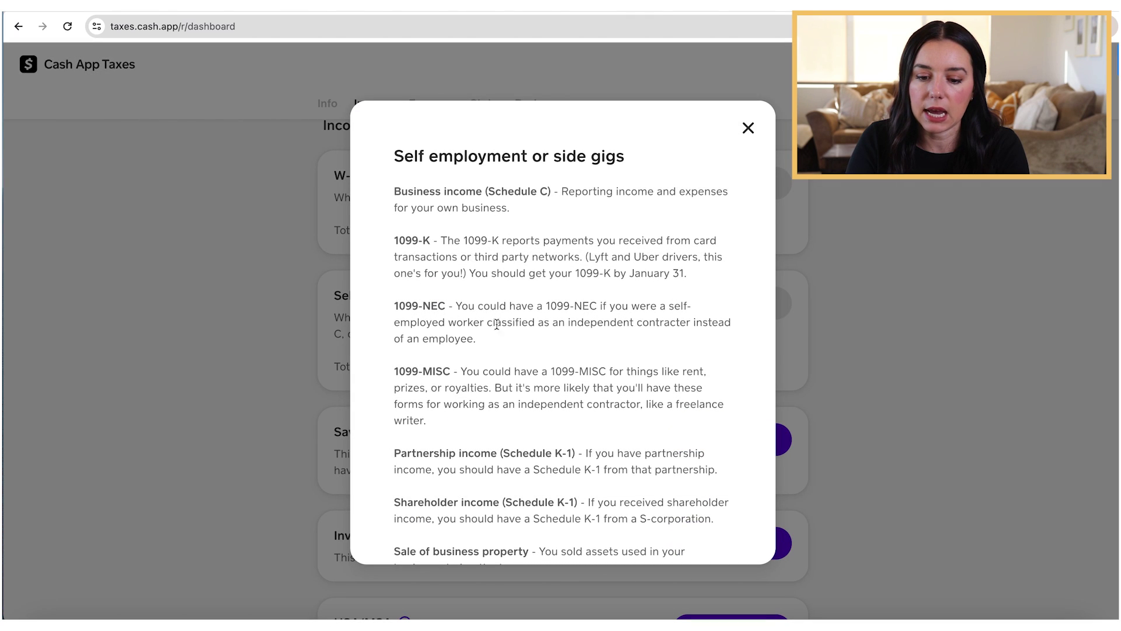
# Read the explanation's 1099-K note, close it, and bring up the forms & FAQs search
pyautogui.scroll(-1, 536, 266)
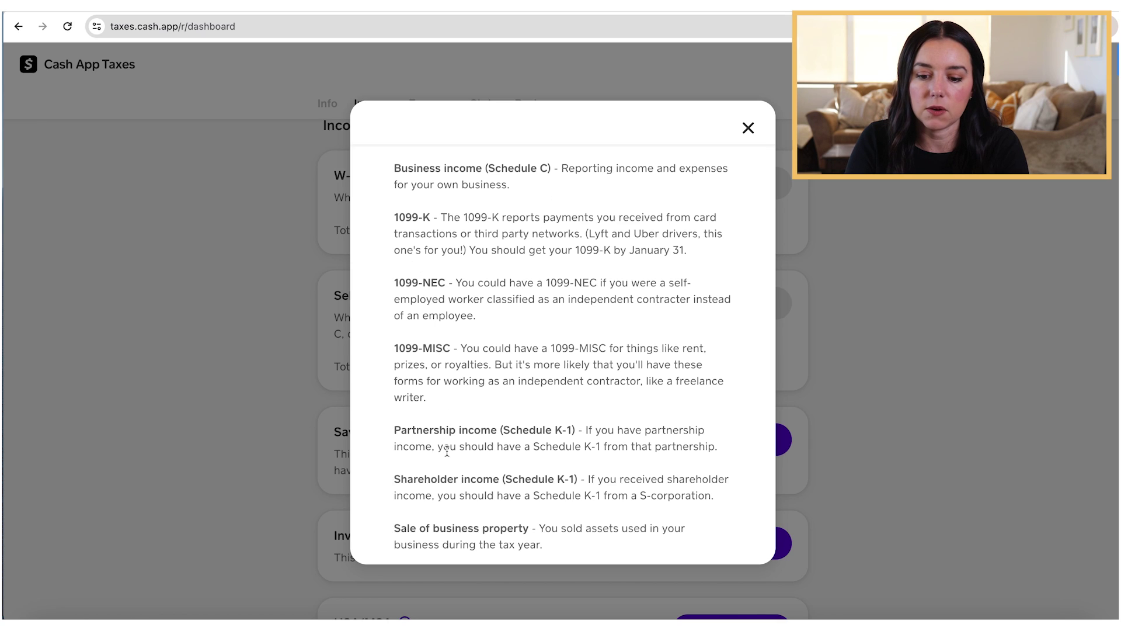
pyautogui.moveTo(588, 233); pyautogui.dragTo(660, 234)
pyautogui.click(470, 219)
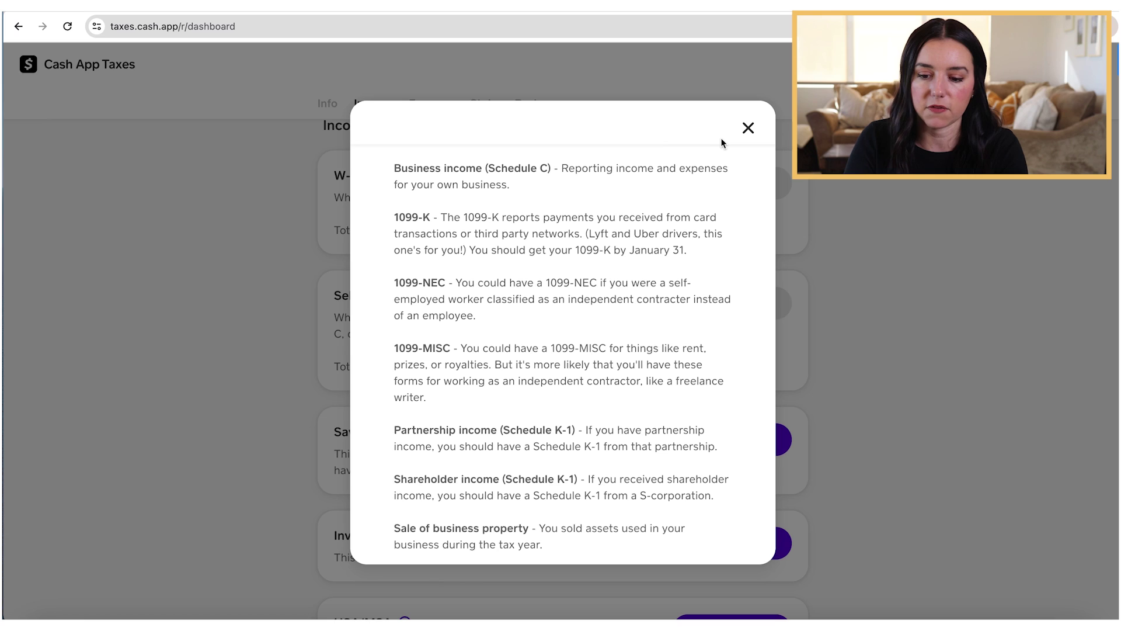
pyautogui.click(747, 129)
pyautogui.click(966, 65)
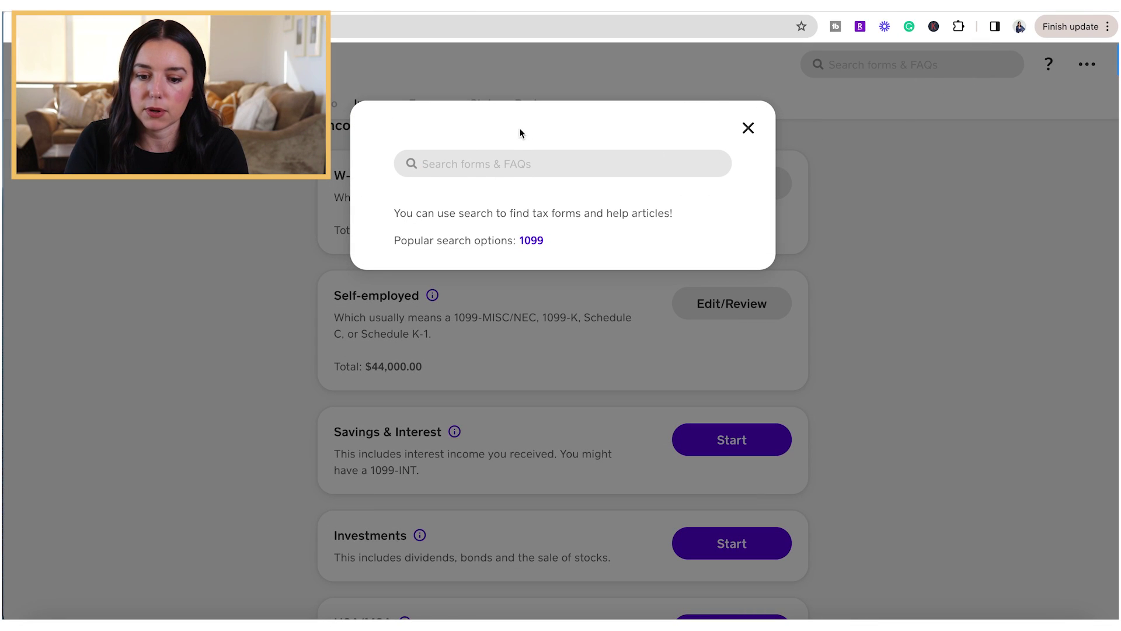
# Close the forms search, then open and dismiss the Support FAQ panel
pyautogui.click(748, 127)
pyautogui.click(1048, 64)
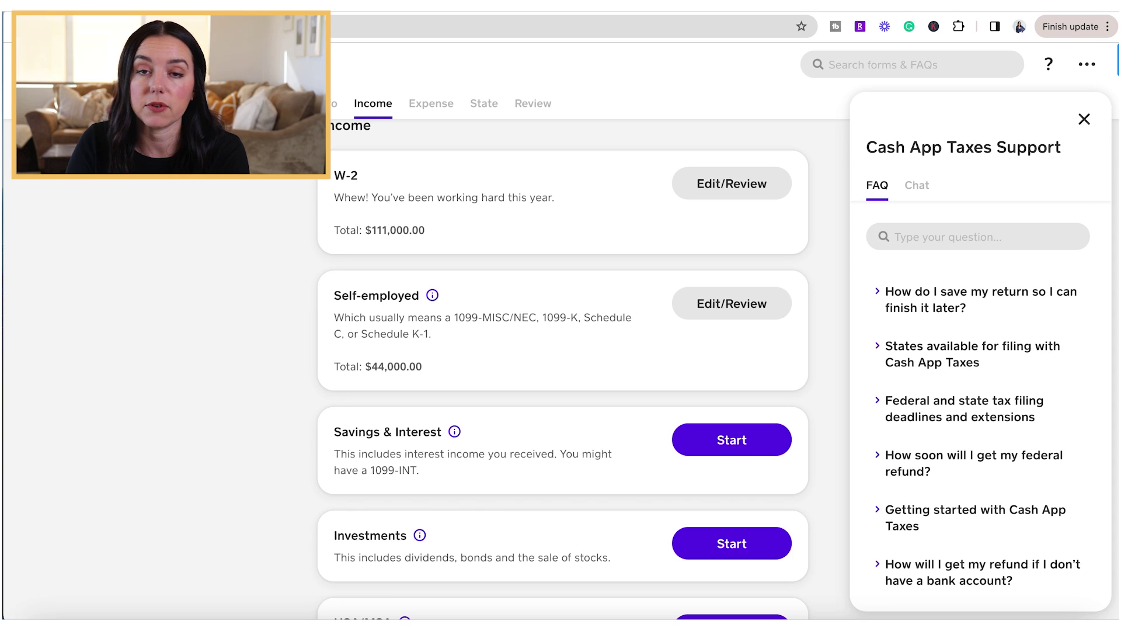
pyautogui.moveTo(1115, 100)
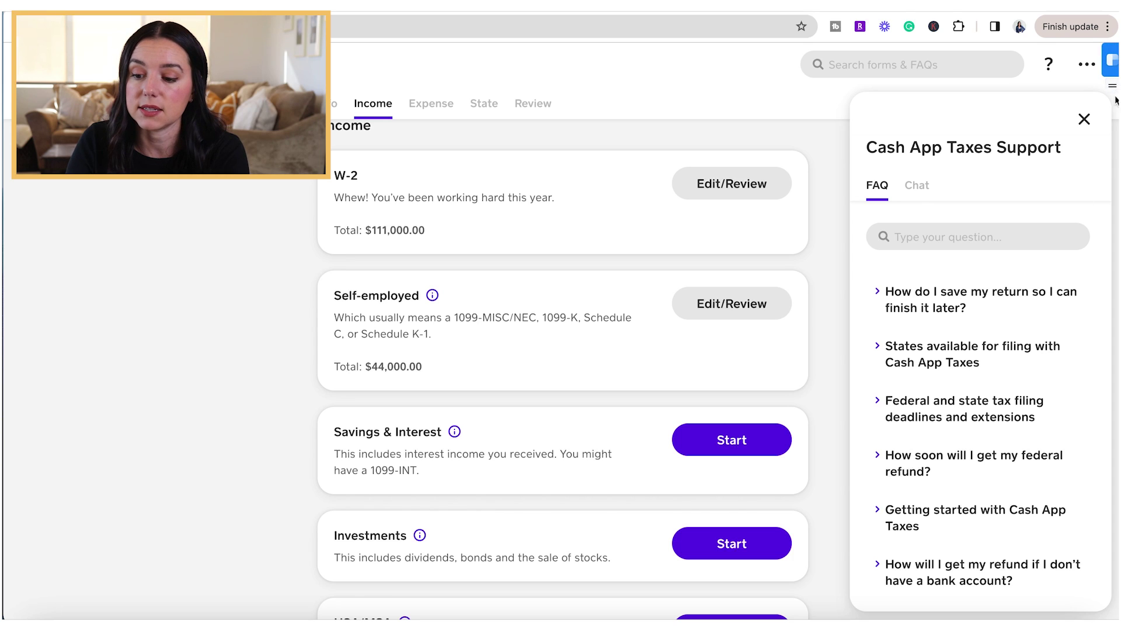
pyautogui.click(1083, 120)
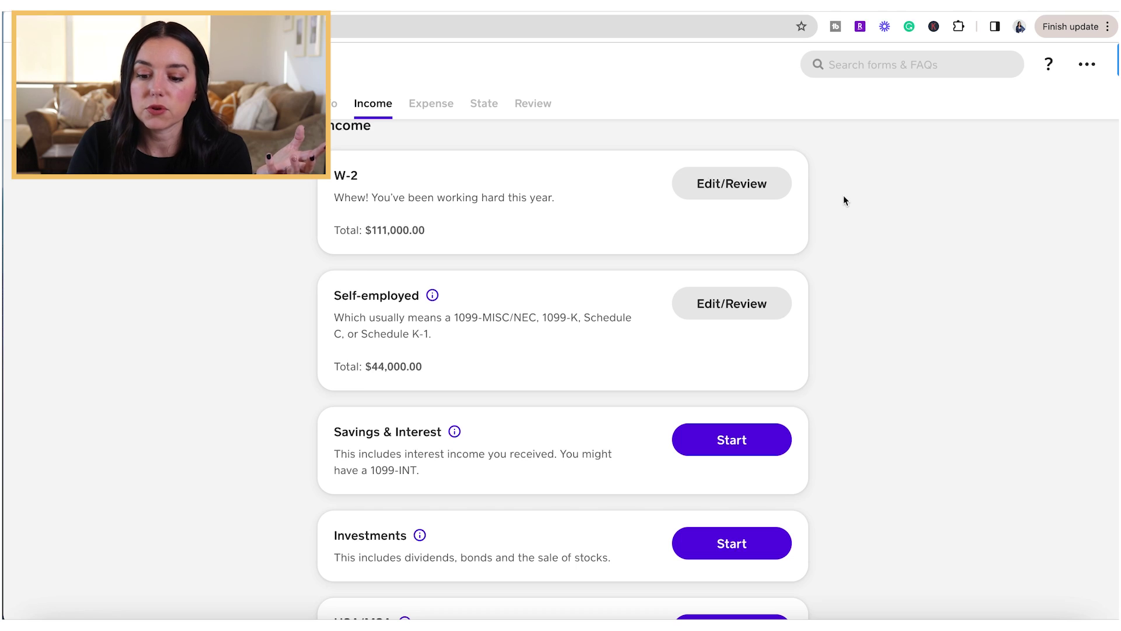
pyautogui.scroll(-3, 844, 201)
pyautogui.scroll(-2, 843, 195)
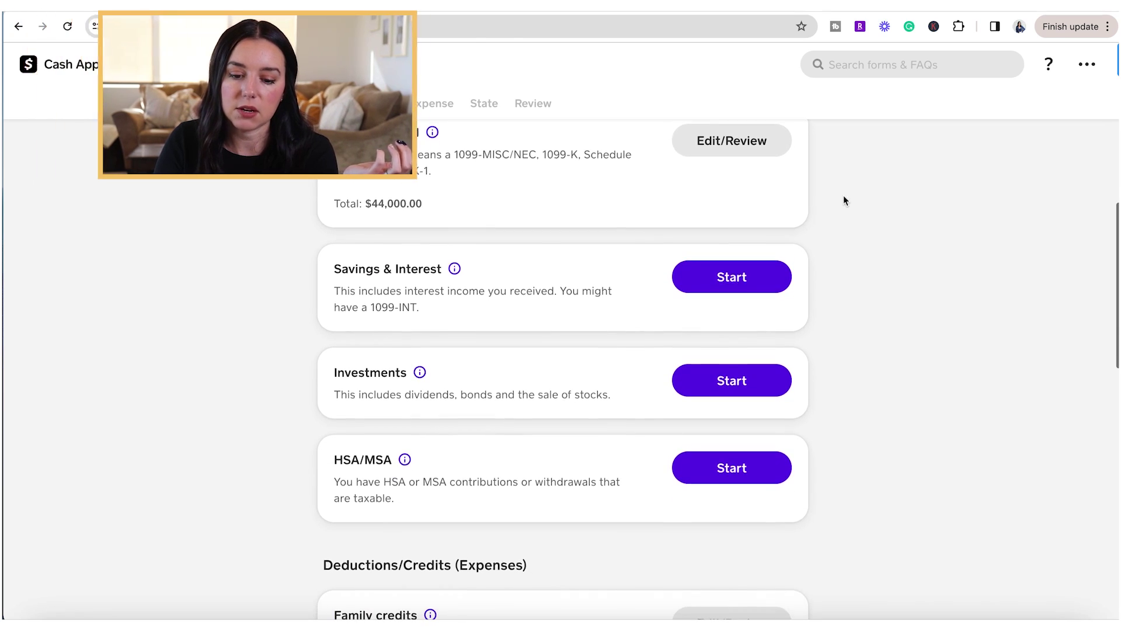
pyautogui.scroll(6, 677, 216)
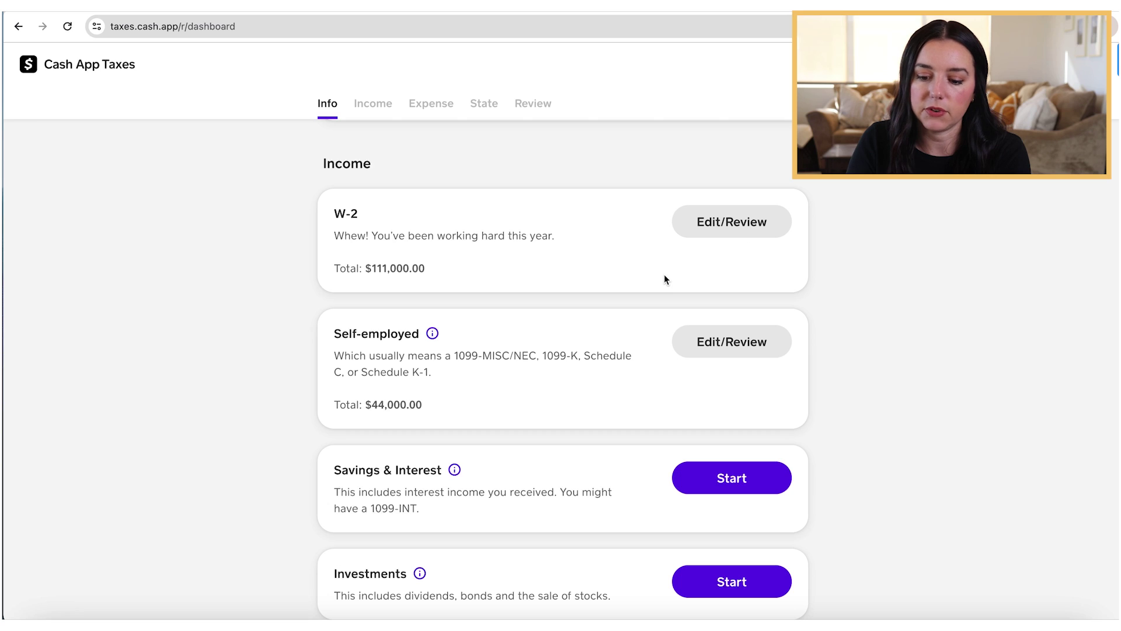
pyautogui.scroll(-5, 664, 278)
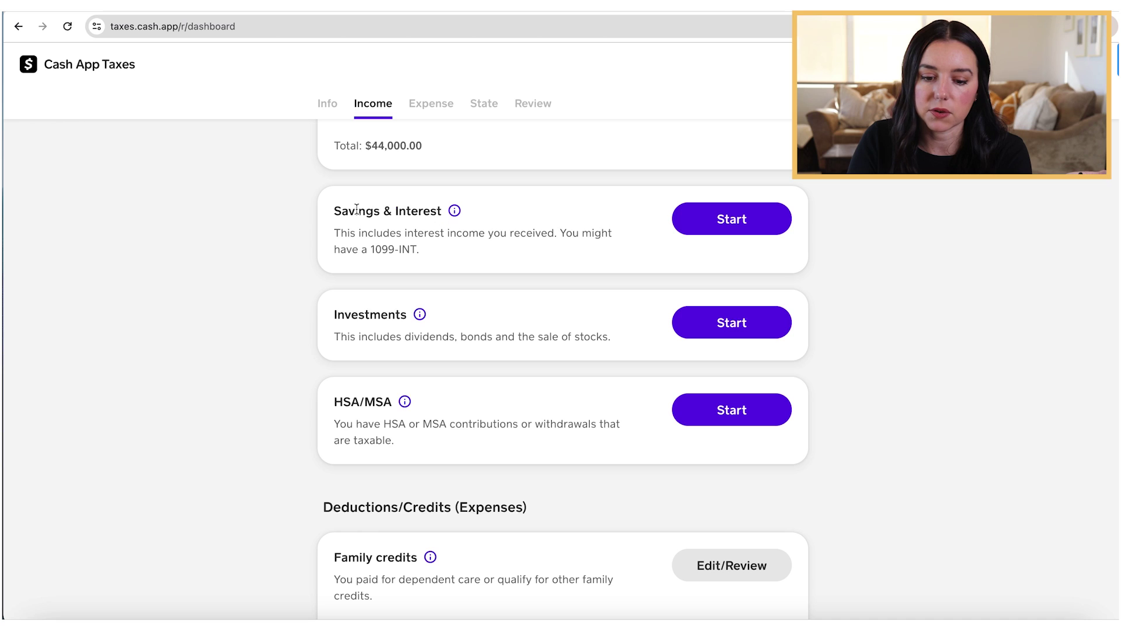
pyautogui.moveTo(340, 232); pyautogui.dragTo(432, 246)
pyautogui.click(432, 246)
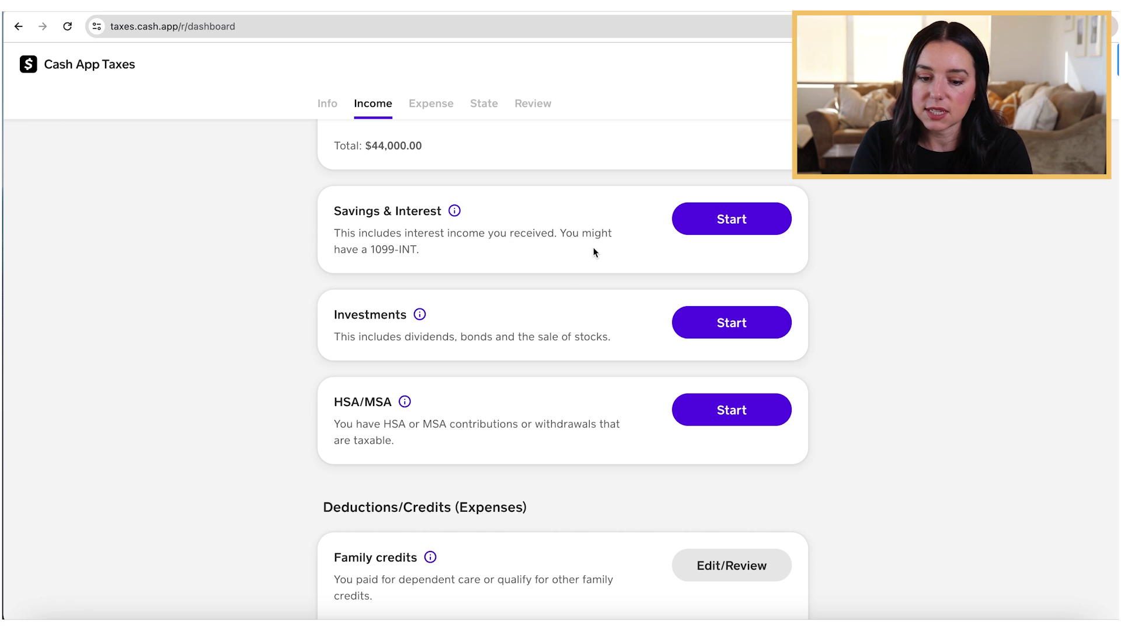
pyautogui.moveTo(367, 247); pyautogui.dragTo(417, 245)
pyautogui.click(456, 222)
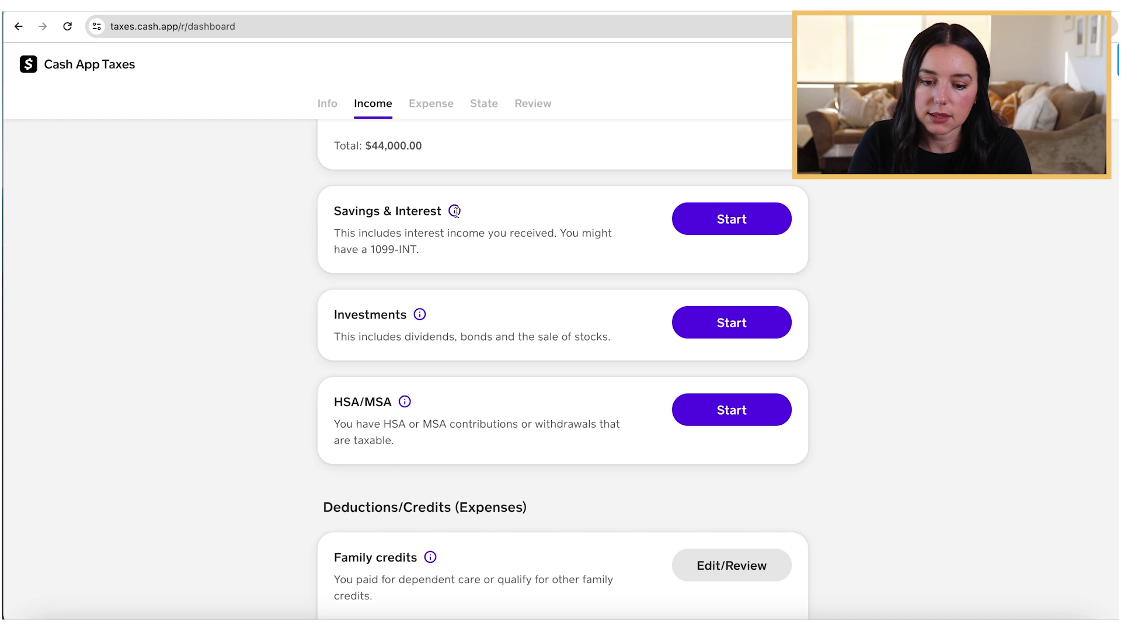
# Begin the Savings & Interest section and add a new 1099-INT interest form
pyautogui.click(455, 211)
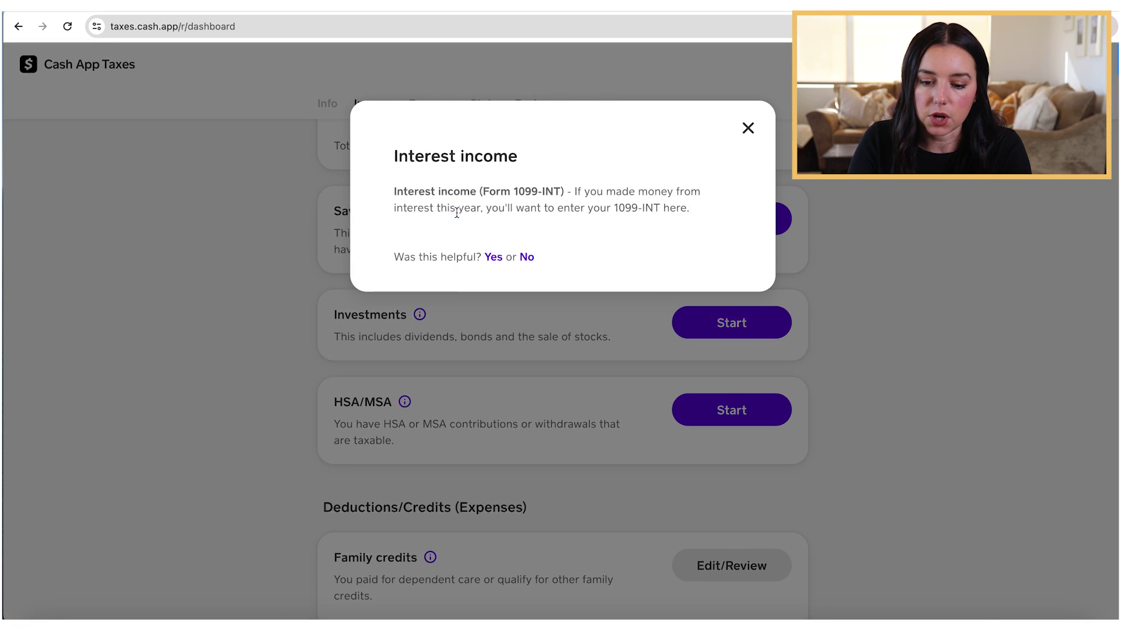
pyautogui.click(746, 128)
pyautogui.click(735, 218)
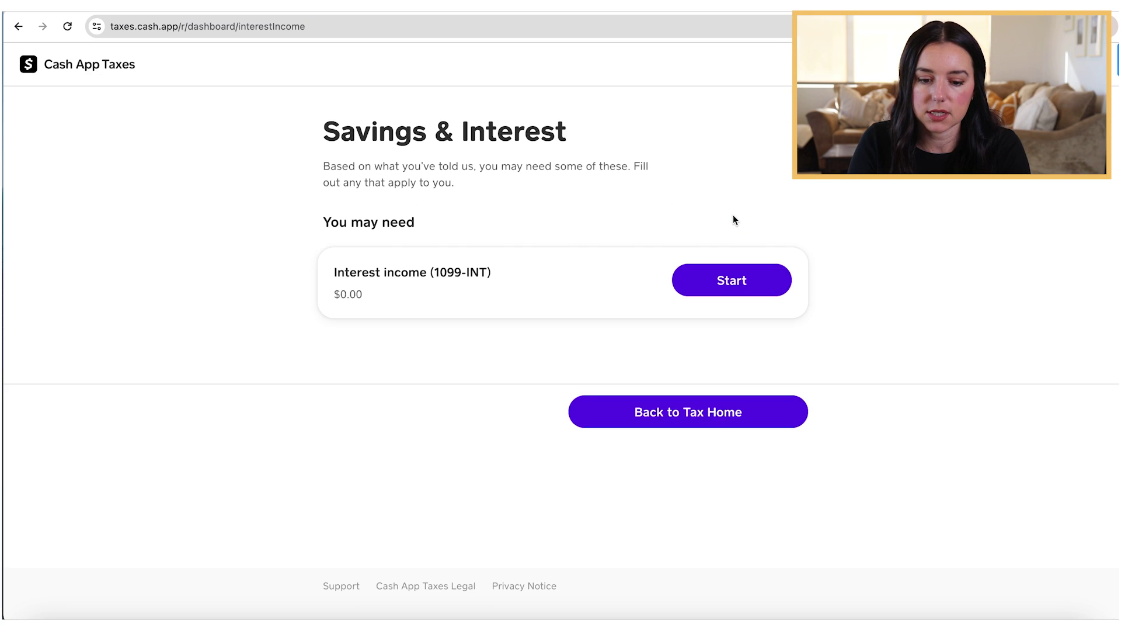
pyautogui.click(766, 281)
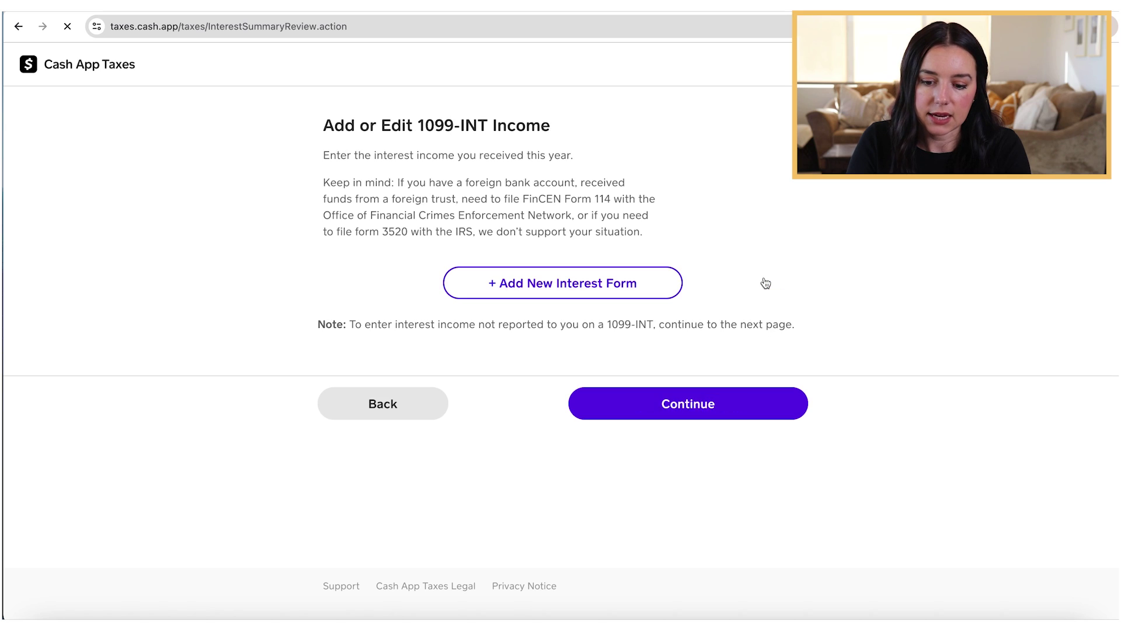
pyautogui.click(584, 295)
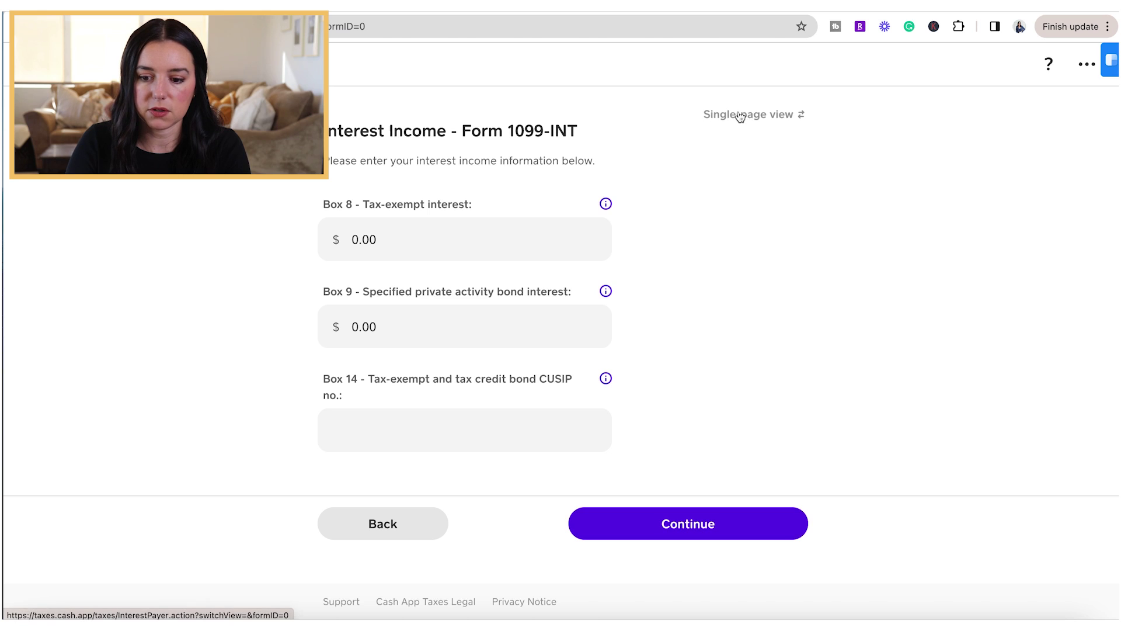
# Show the 1099-INT as a single page and scroll through its boxes
pyautogui.click(759, 114)
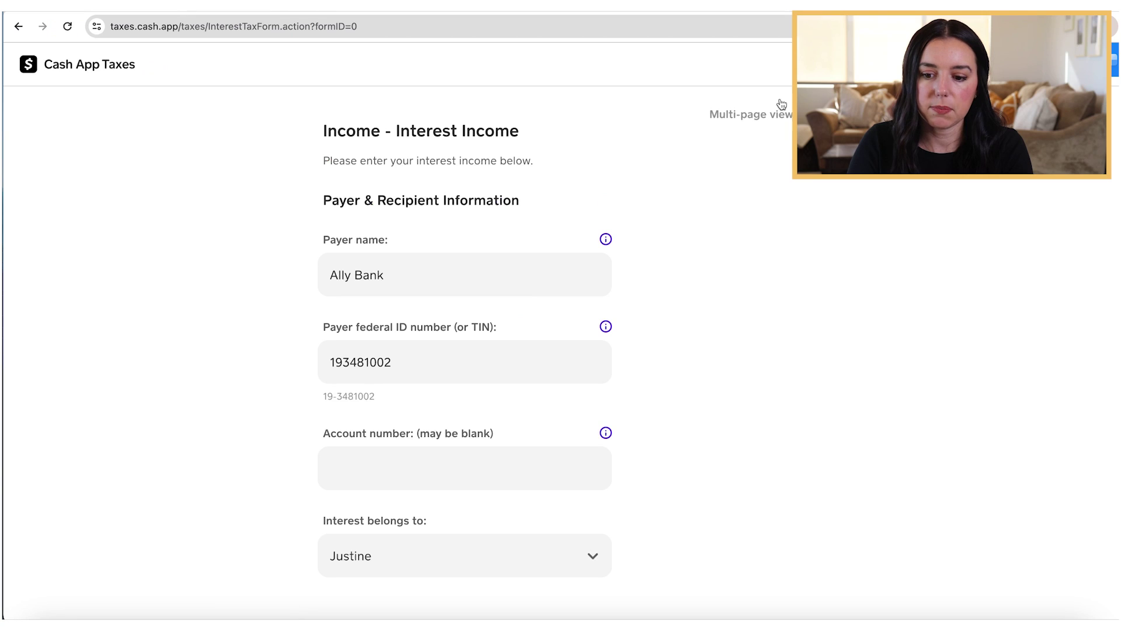
pyautogui.scroll(-9, 760, 196)
pyautogui.scroll(-10, 759, 195)
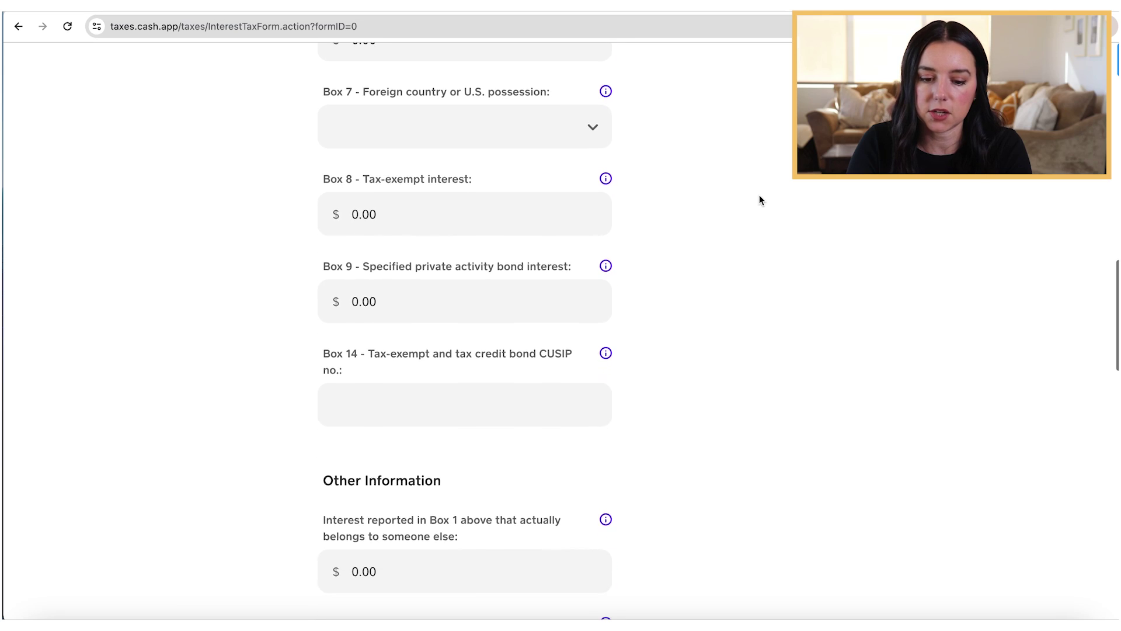
pyautogui.scroll(-11, 759, 200)
pyautogui.scroll(-5, 759, 199)
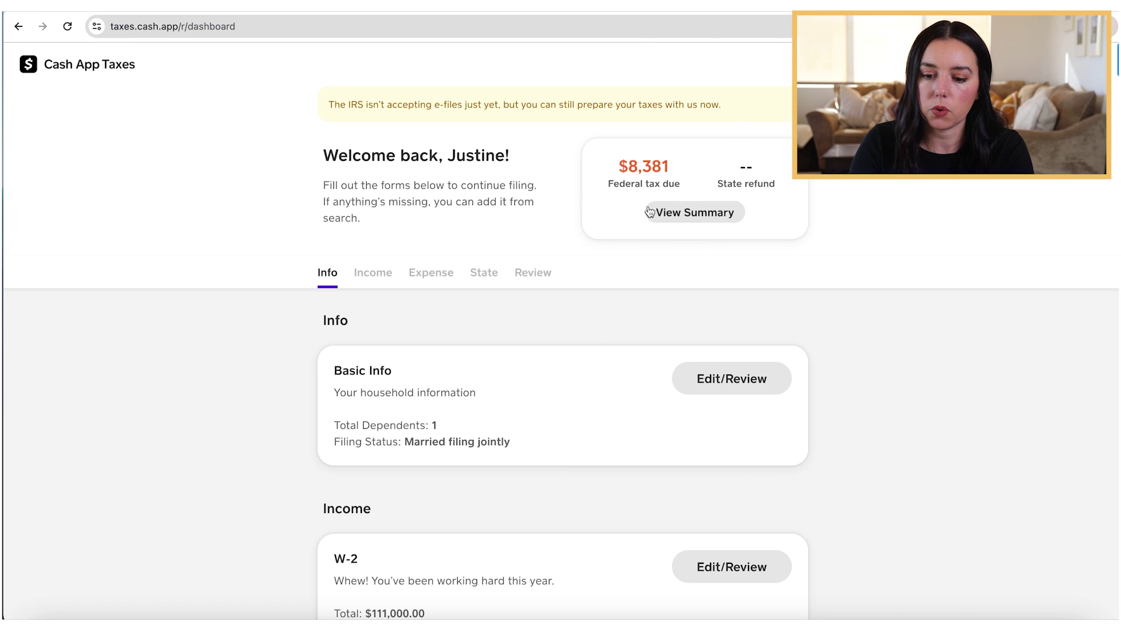
# Review the Tax Summary's $116,883 taxable income and $8,381 owed, then close it
pyautogui.click(694, 220)
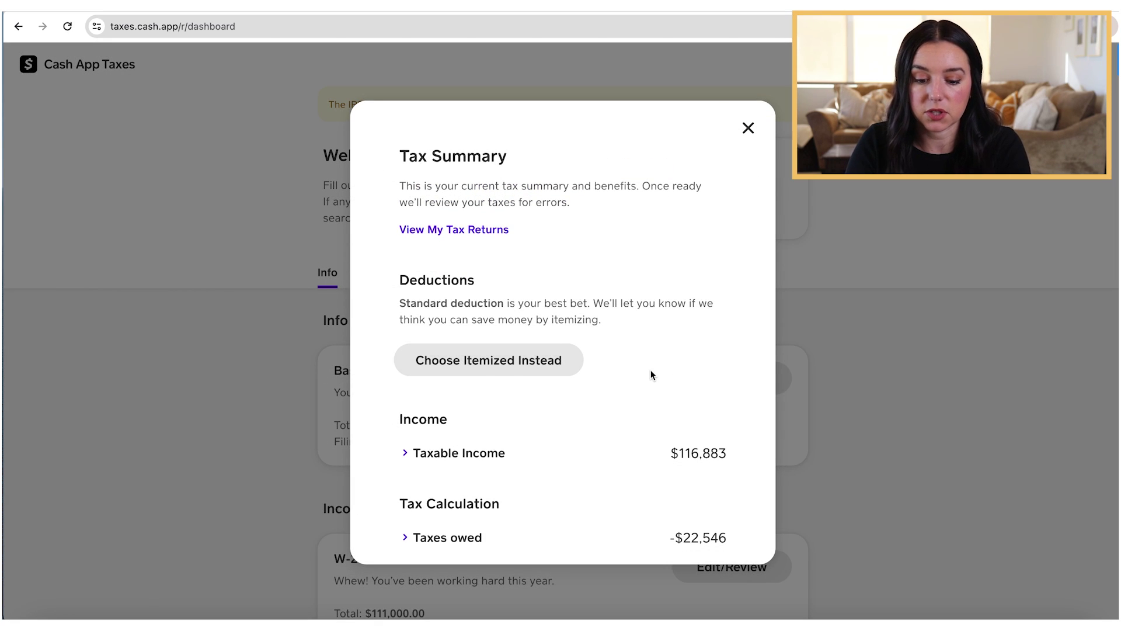
pyautogui.scroll(-1, 650, 374)
pyautogui.scroll(1, 627, 249)
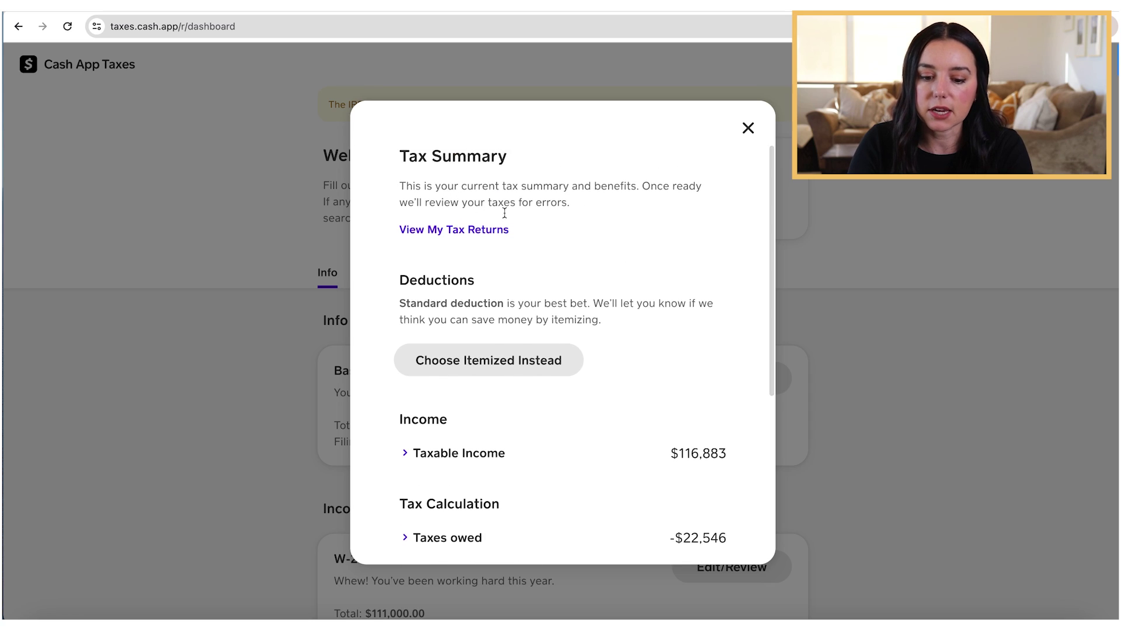
pyautogui.scroll(-1, 638, 300)
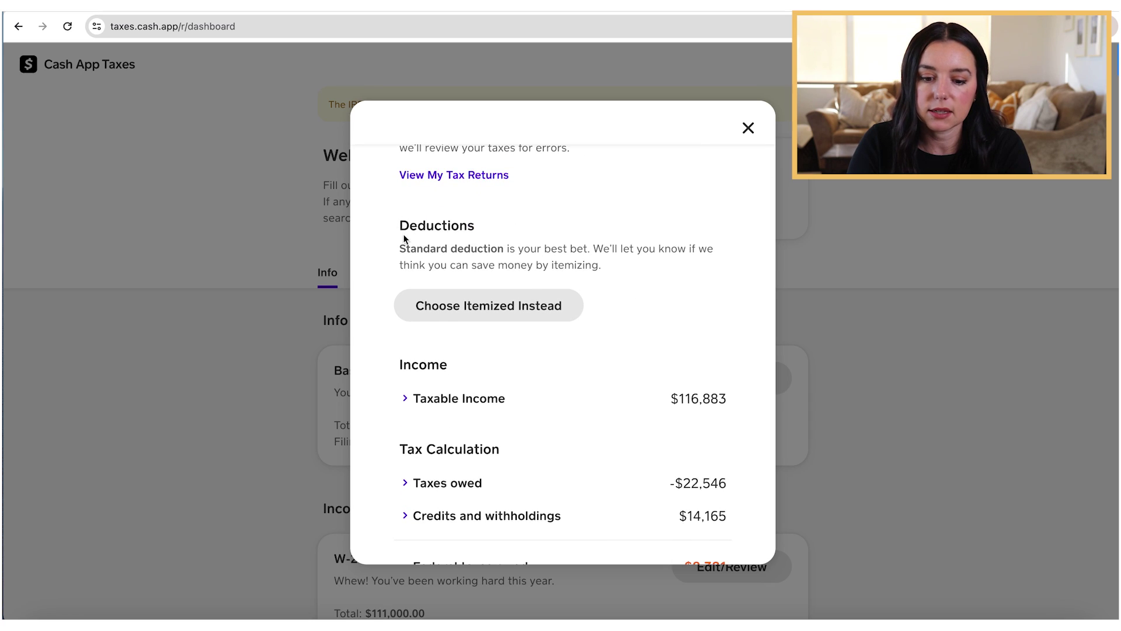
pyautogui.moveTo(399, 225); pyautogui.dragTo(609, 265)
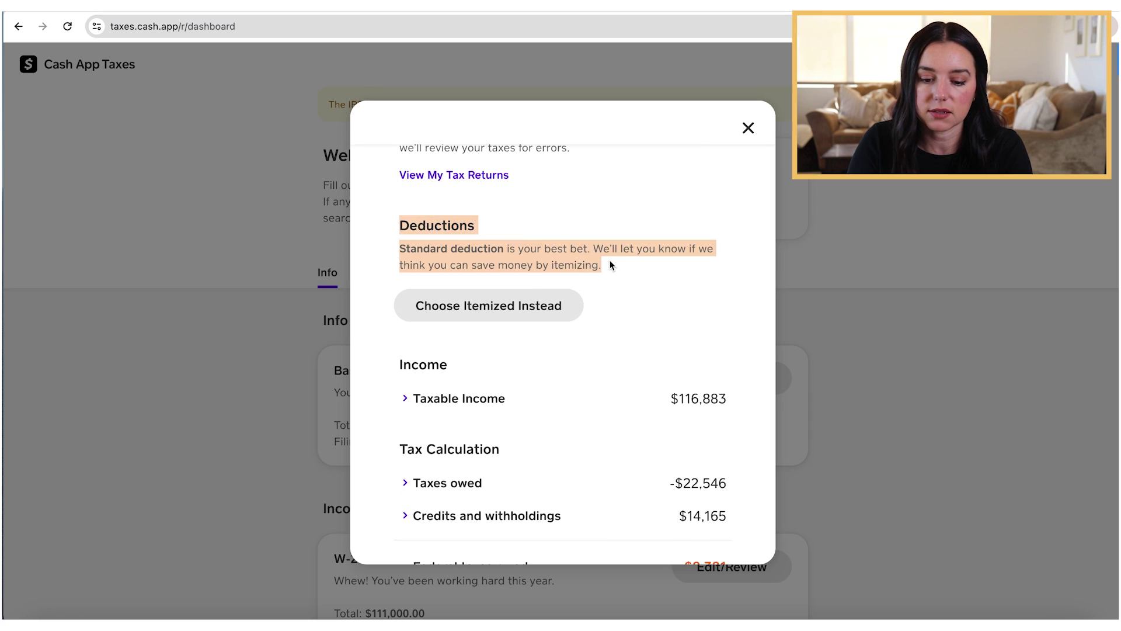
pyautogui.click(609, 265)
pyautogui.scroll(-3, 524, 234)
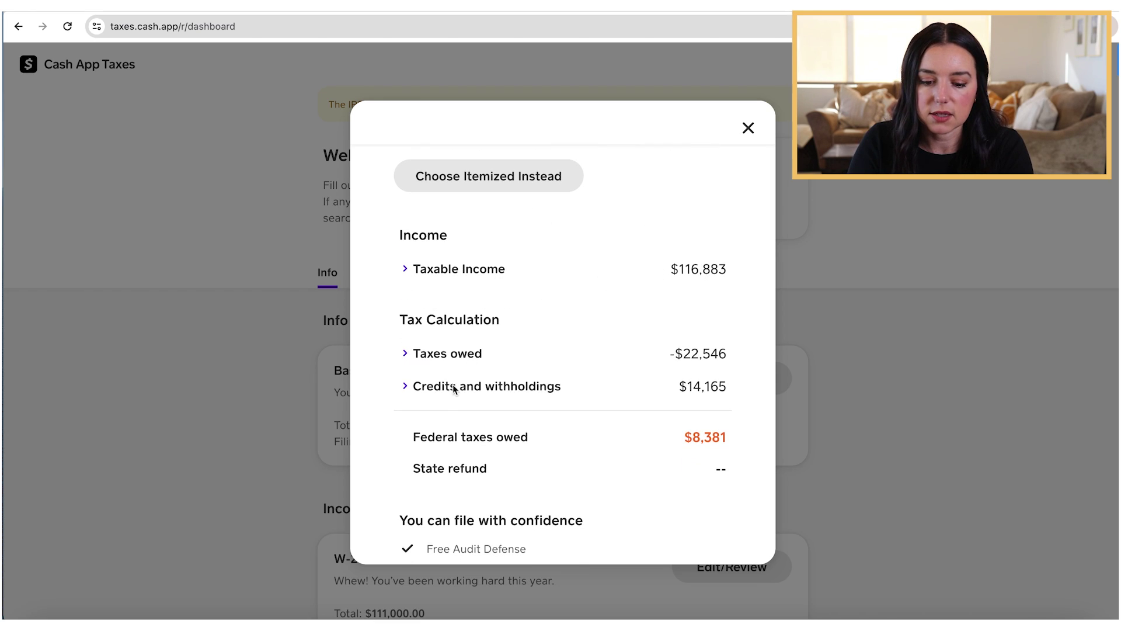
pyautogui.scroll(-2, 418, 395)
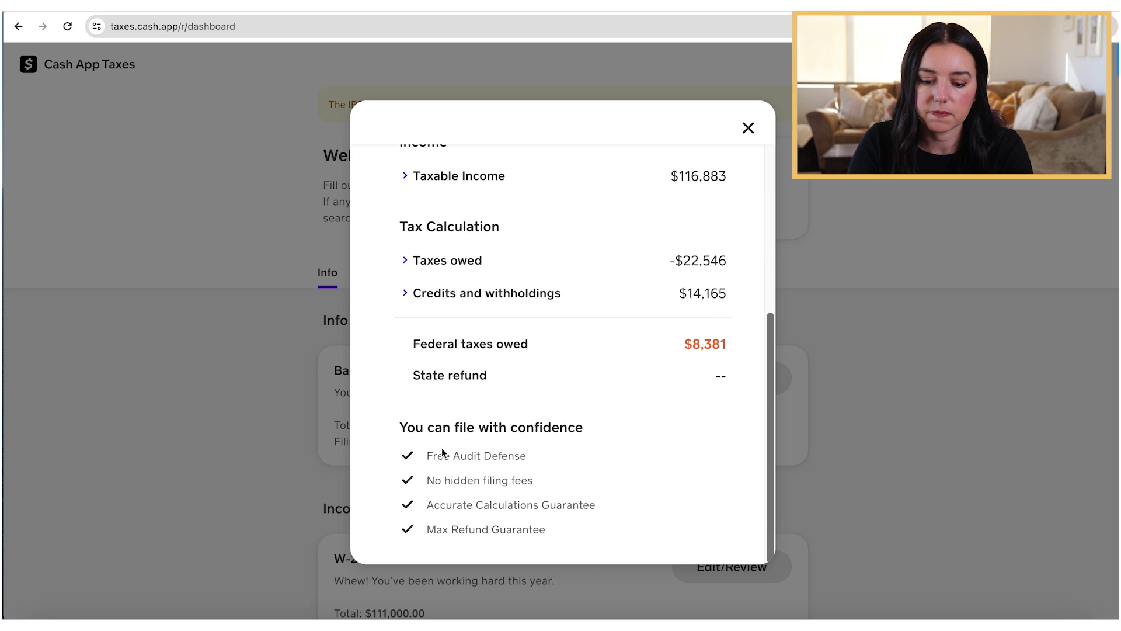
pyautogui.moveTo(431, 482); pyautogui.dragTo(586, 479)
pyautogui.click(586, 479)
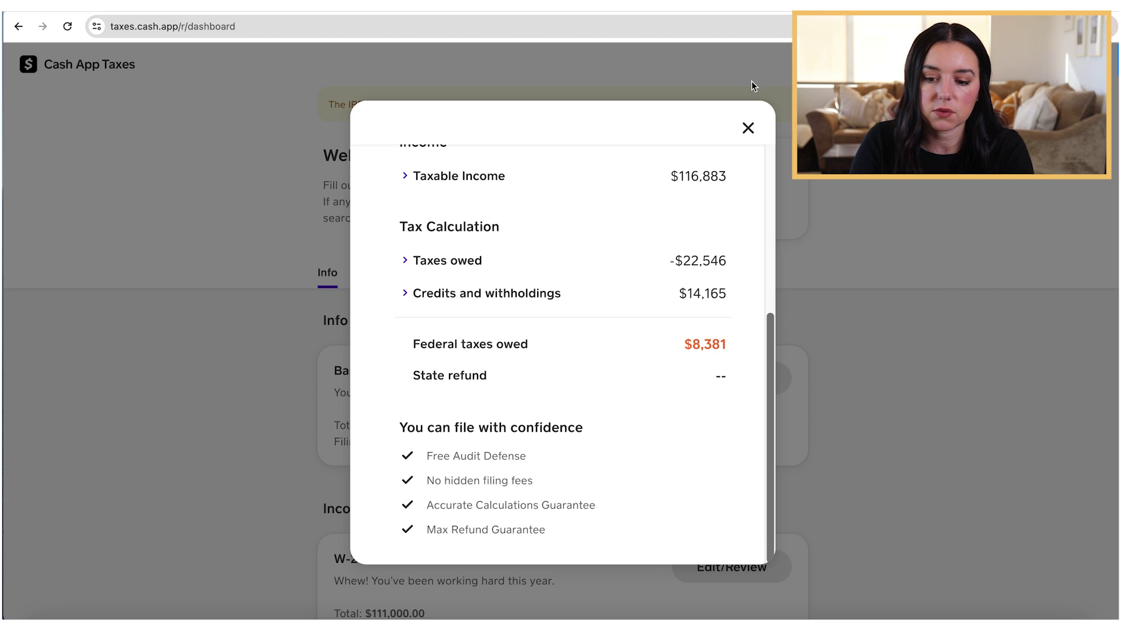
pyautogui.click(748, 127)
# Scroll down the dashboard through the Income, Expense and State sections
pyautogui.scroll(-5, 845, 233)
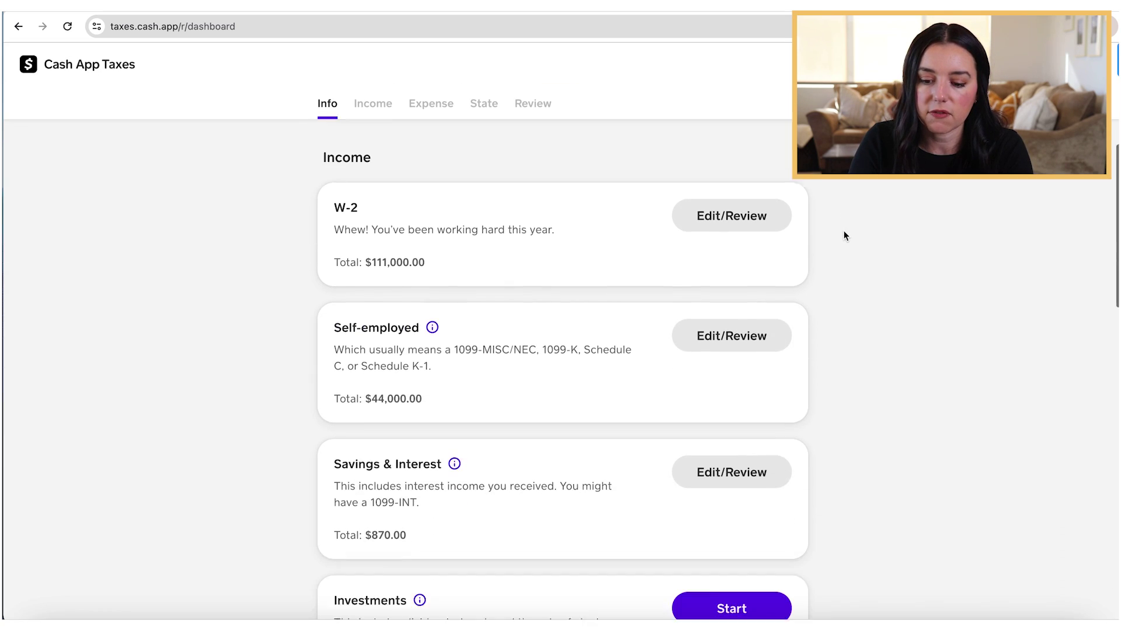
pyautogui.scroll(-5, 845, 236)
pyautogui.scroll(-3, 844, 235)
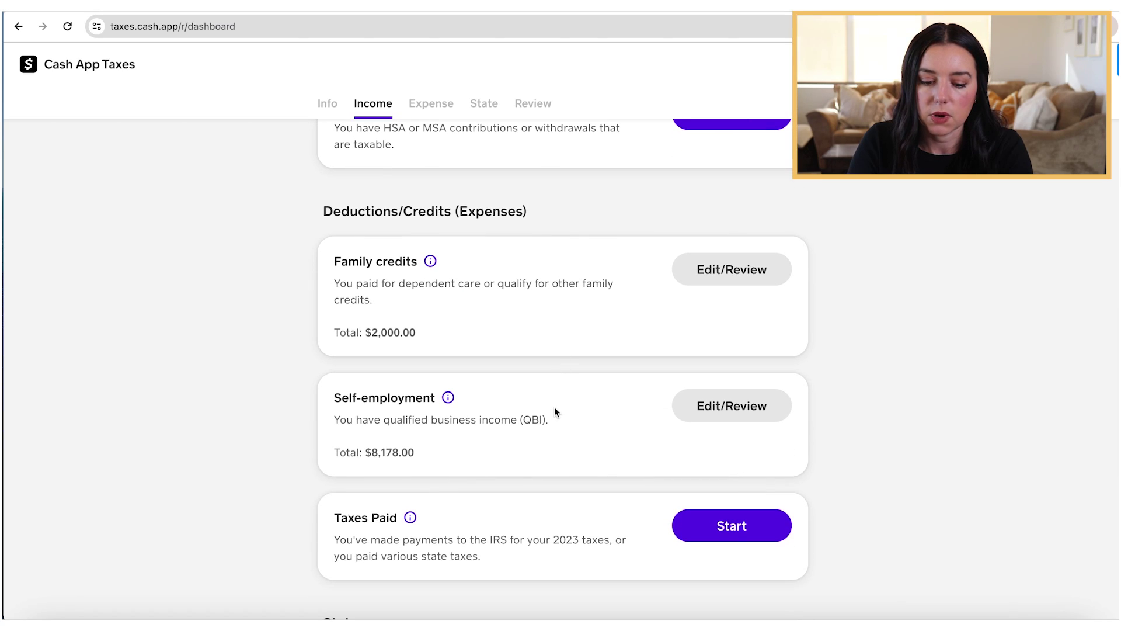
pyautogui.scroll(-2, 555, 408)
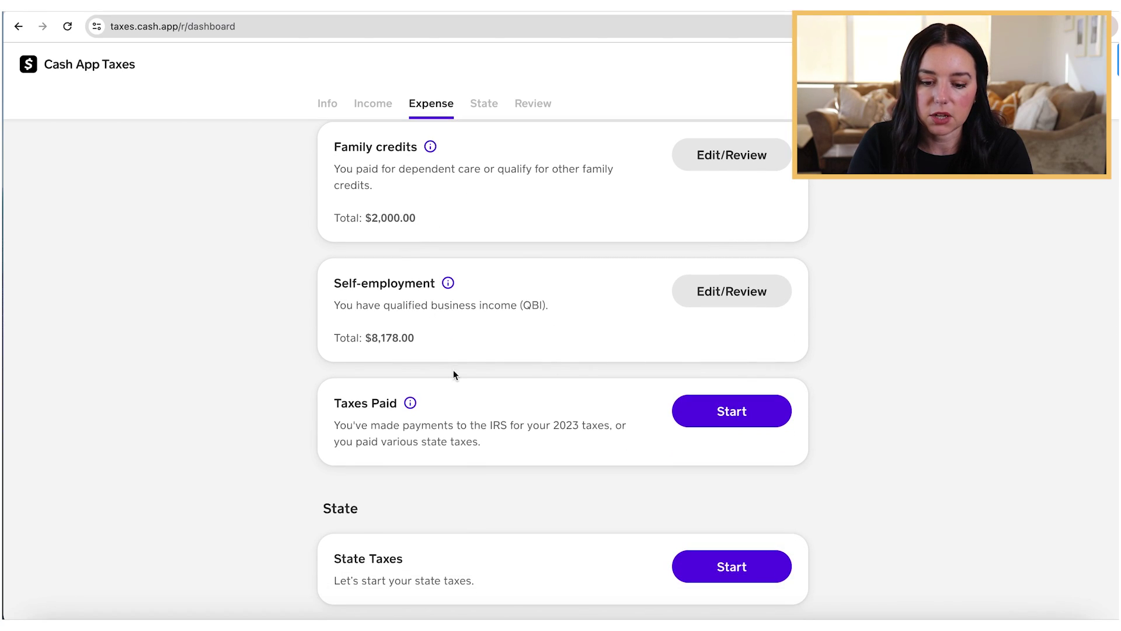
pyautogui.scroll(-3, 480, 322)
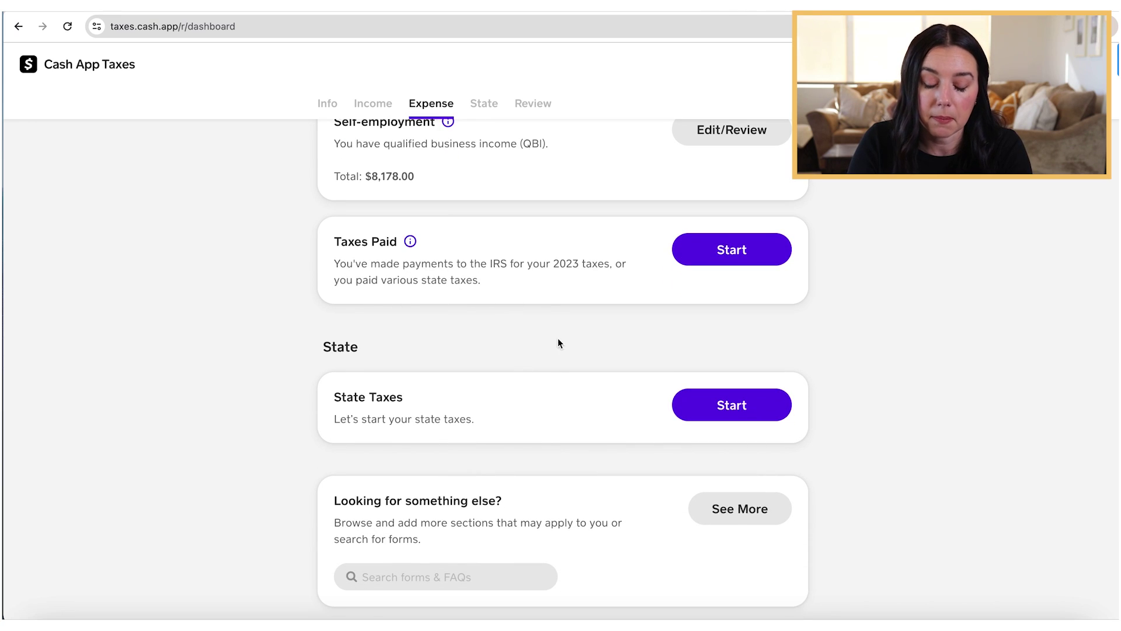
pyautogui.scroll(-1, 534, 432)
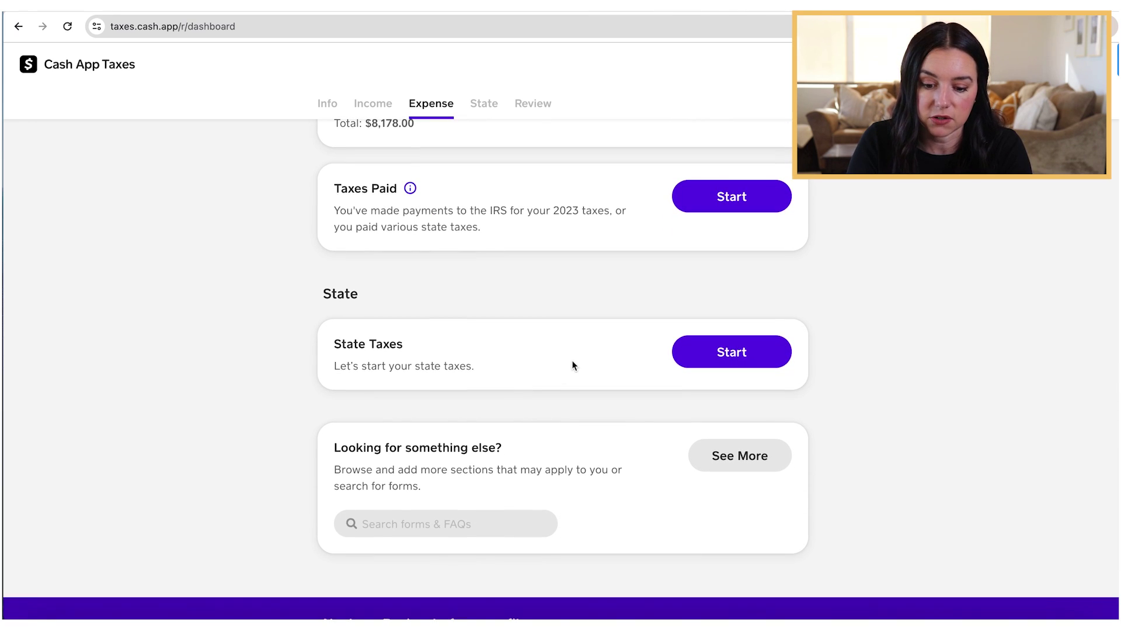